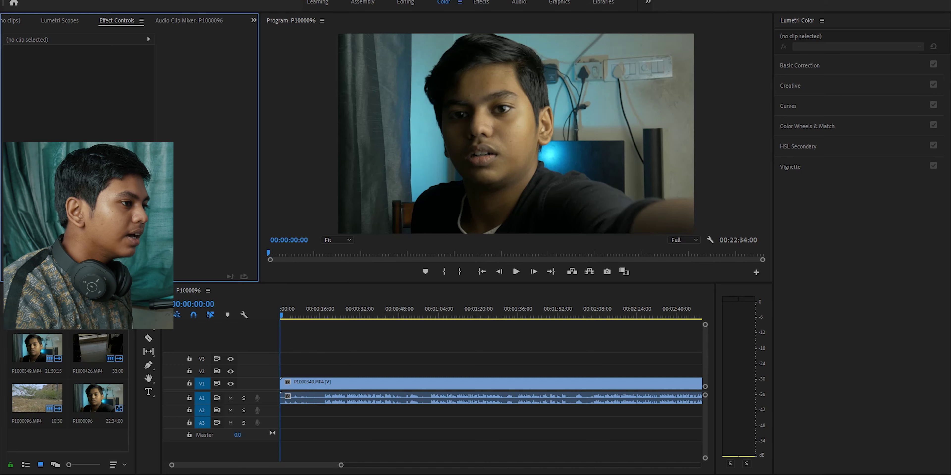
# Step: Apply the GH5 Cine-D - Correction input LUT to the P1000349.MP4 clip and compare the image with Basic Correction off and on
pyautogui.click(373, 384)
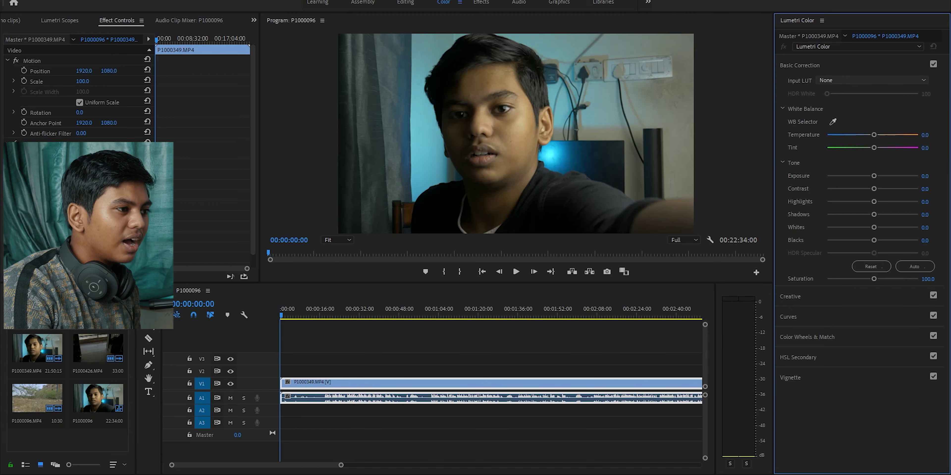
pyautogui.click(872, 80)
pyautogui.click(849, 111)
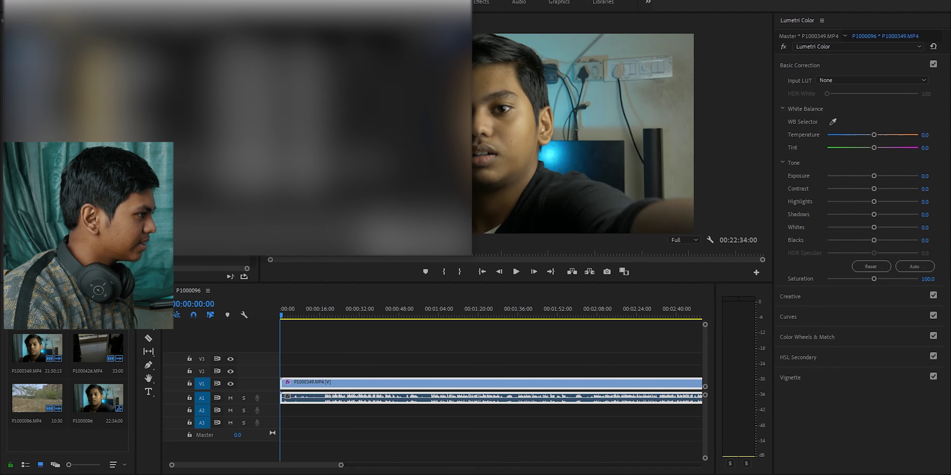
pyautogui.doubleClick(258, 163)
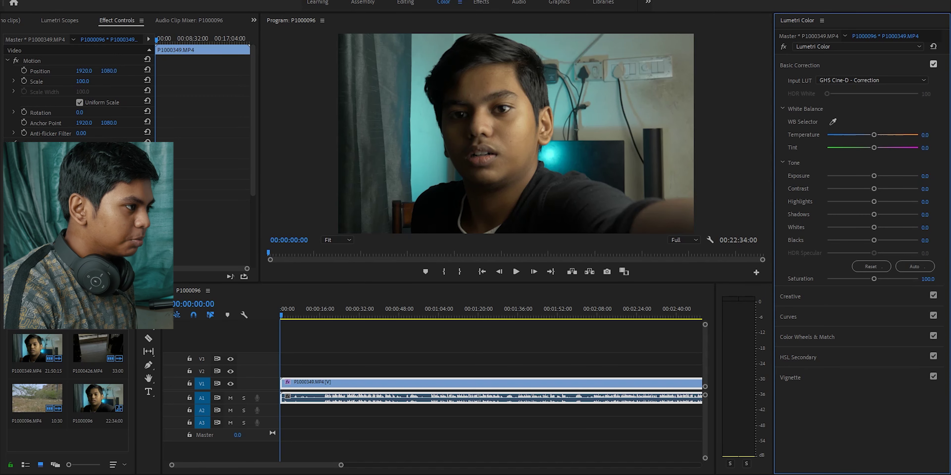
pyautogui.click(933, 64)
pyautogui.click(934, 64)
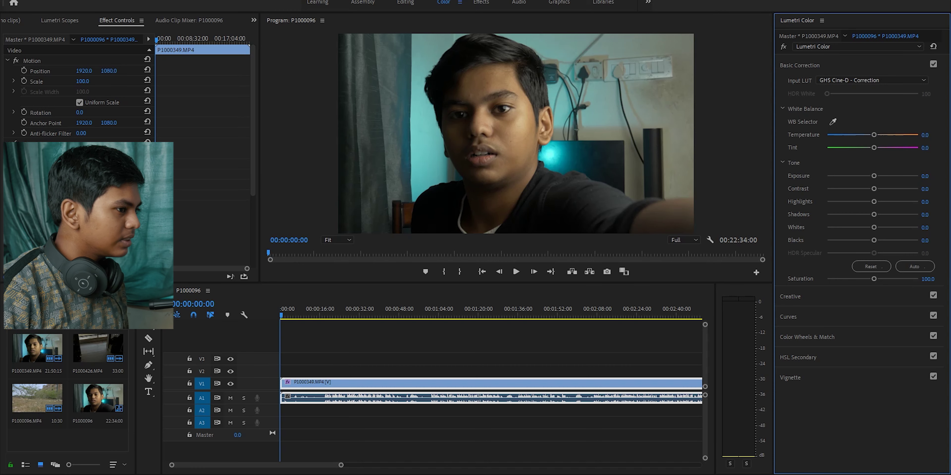
# Step: Move the playhead to 00:01:02:02, where both phones are held up, and open the Curves section of Lumetri Color
pyautogui.click(799, 65)
pyautogui.moveTo(336, 311); pyautogui.dragTo(356, 311)
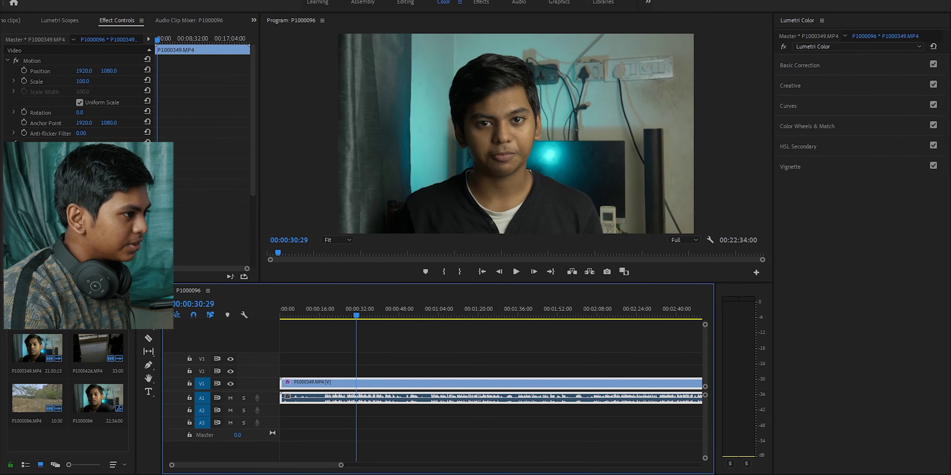
pyautogui.moveTo(356, 312); pyautogui.dragTo(351, 312)
pyautogui.click(289, 254)
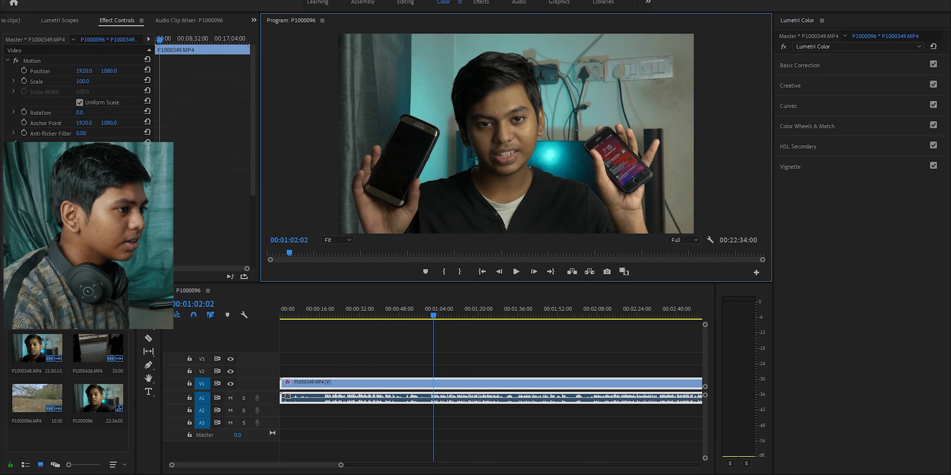
pyautogui.click(790, 86)
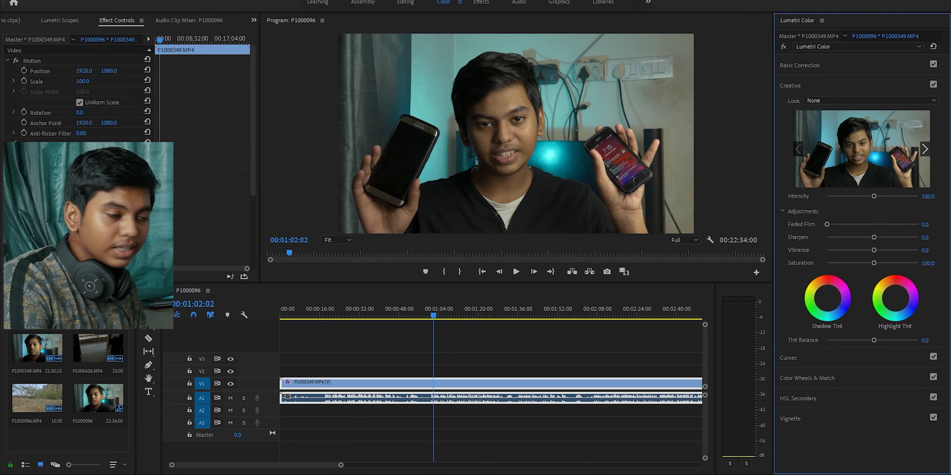
pyautogui.click(790, 85)
pyautogui.click(789, 106)
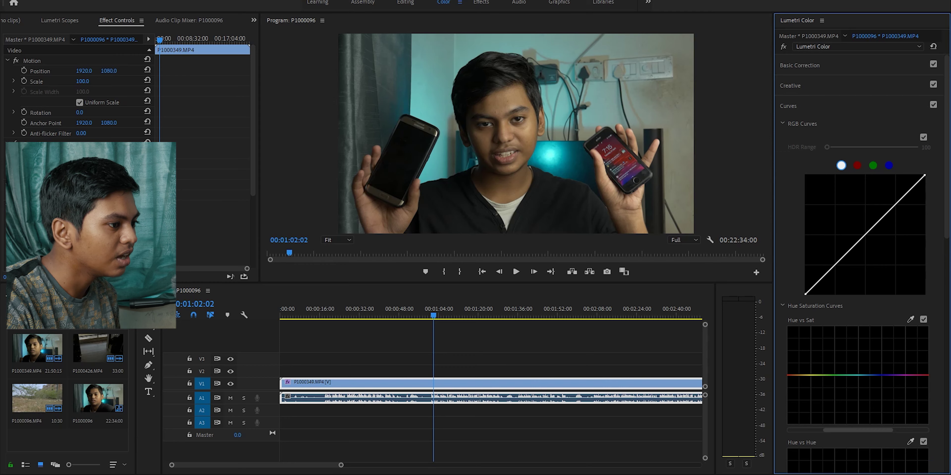
pyautogui.moveTo(829, 271); pyautogui.dragTo(850, 278)
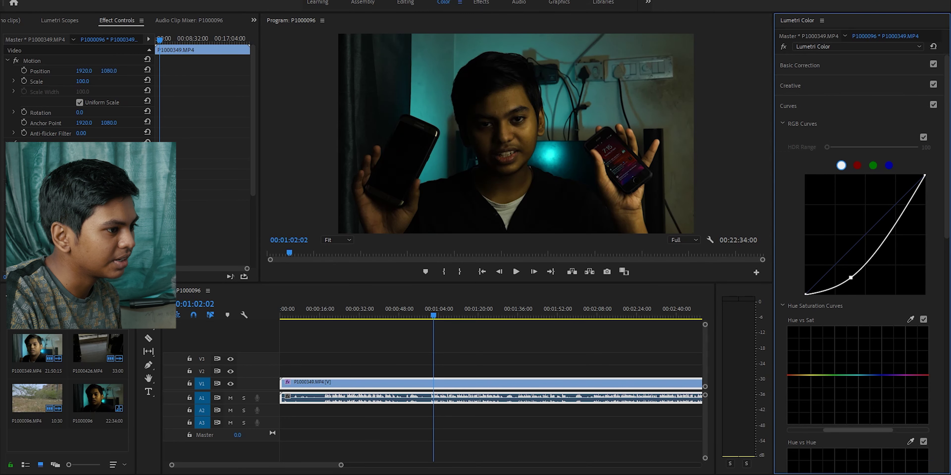
pyautogui.hotkey('ctrl', 'z')
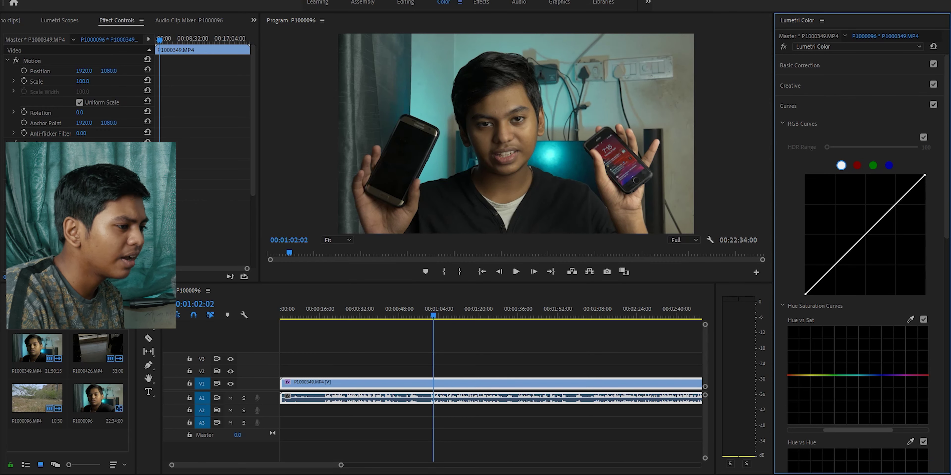
pyautogui.moveTo(834, 265); pyautogui.dragTo(839, 271)
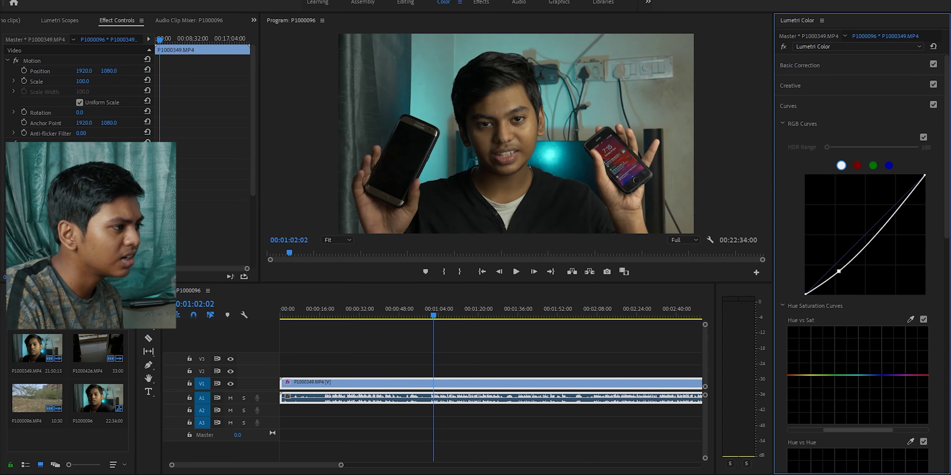
pyautogui.moveTo(879, 228); pyautogui.dragTo(878, 210)
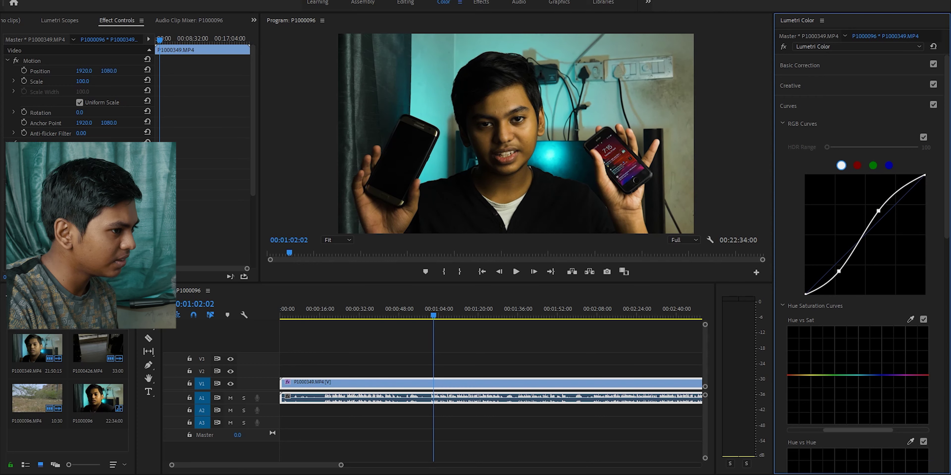
pyautogui.doubleClick(879, 211)
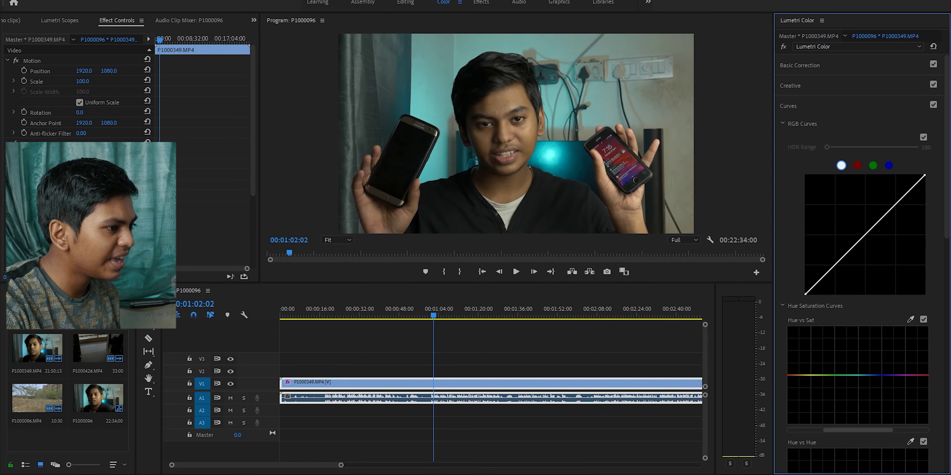
# Step: Shape the master RGB curve into a gentle S with a raised black point and slightly lowered white point, comparing Curves off and on
pyautogui.moveTo(805, 295); pyautogui.dragTo(805, 286)
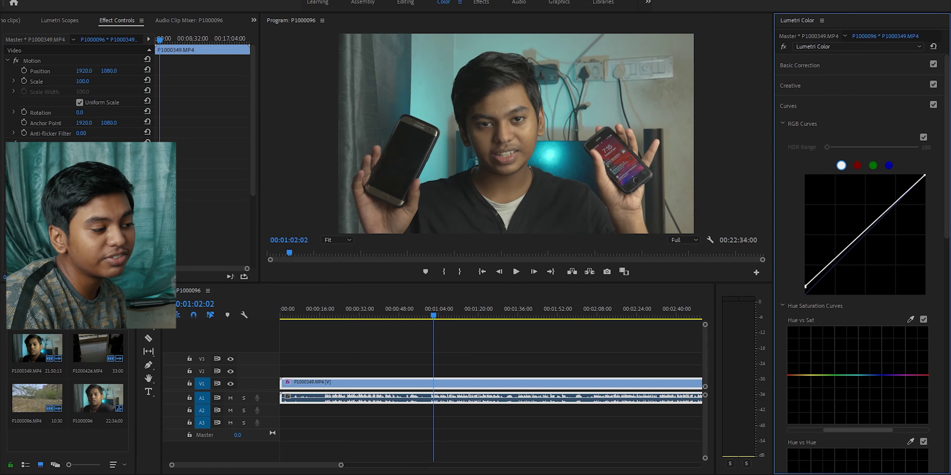
pyautogui.moveTo(823, 270); pyautogui.dragTo(824, 275)
pyautogui.moveTo(892, 207); pyautogui.dragTo(893, 197)
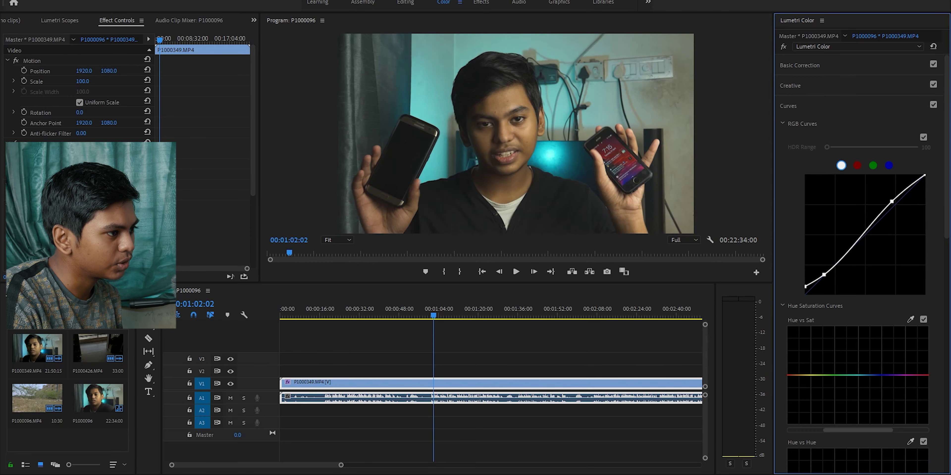
pyautogui.moveTo(925, 176); pyautogui.dragTo(925, 182)
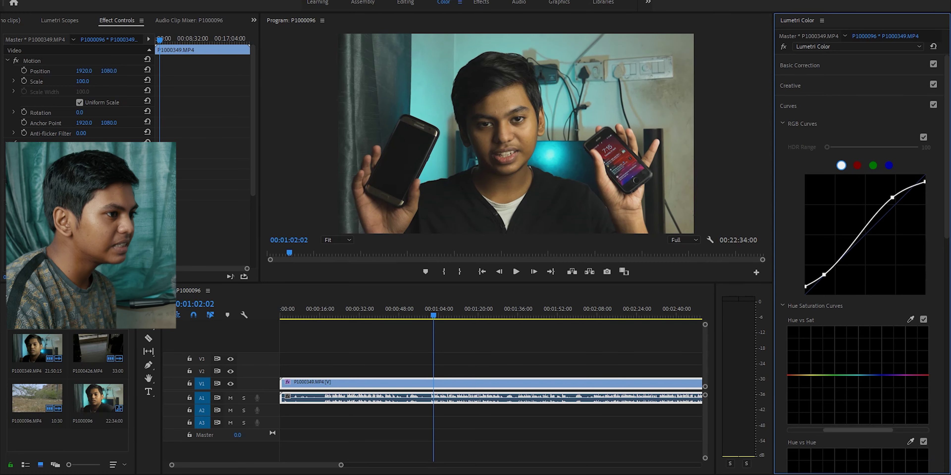
pyautogui.click(933, 104)
pyautogui.click(933, 105)
pyautogui.click(933, 105)
pyautogui.click(933, 105)
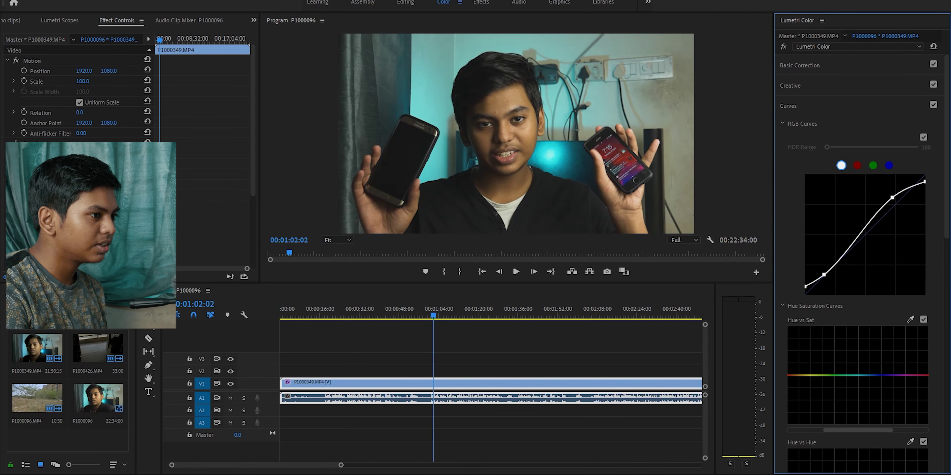
# Step: Start a skin-tone key in HSL Secondary by sampling the forehead, and show the selection as a Color/Gray mask
pyautogui.click(789, 106)
pyautogui.click(797, 146)
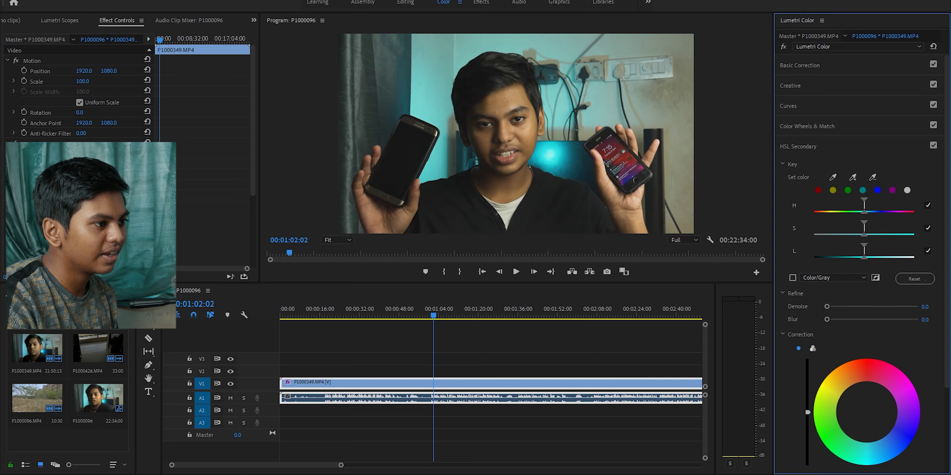
pyautogui.click(833, 177)
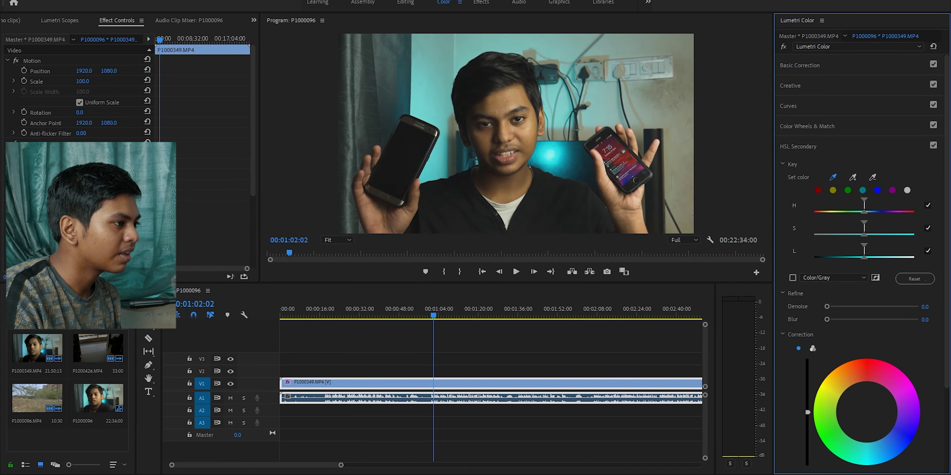
pyautogui.click(495, 118)
pyautogui.click(792, 278)
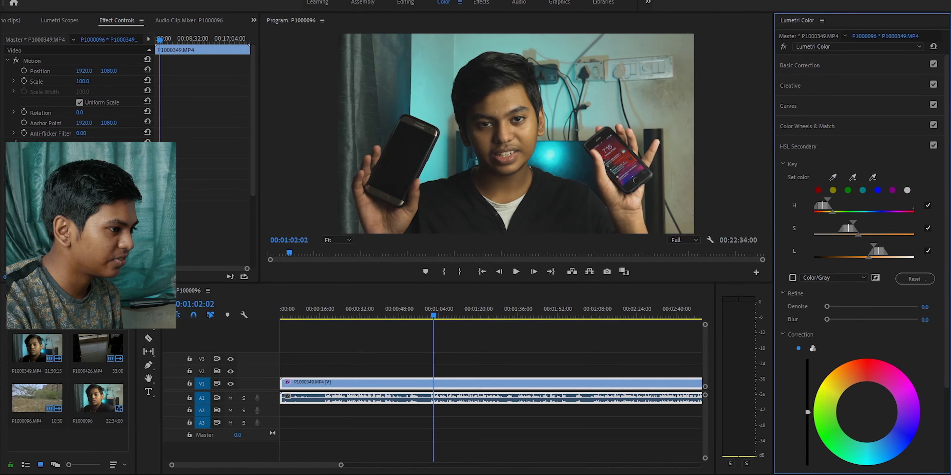
# Step: Add further skin shades from the forehead, neck and middle of the face to the HSL Secondary key
pyautogui.click(852, 178)
pyautogui.click(511, 105)
pyautogui.click(852, 178)
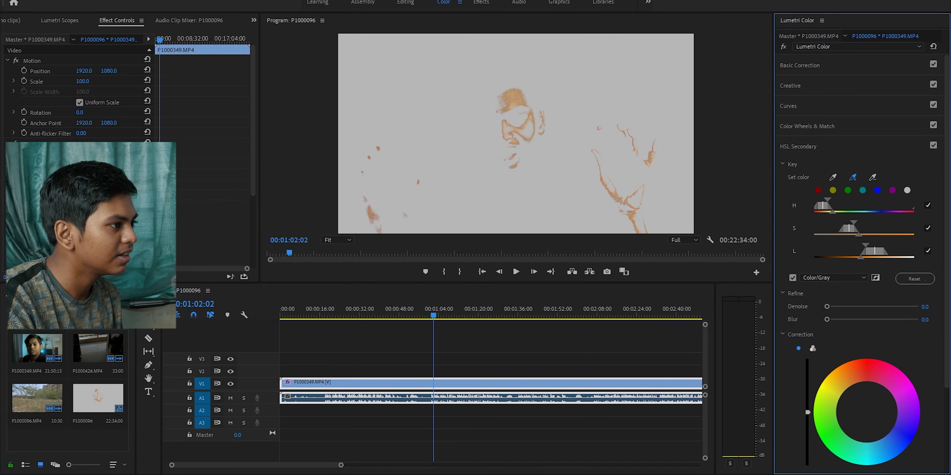
pyautogui.click(516, 181)
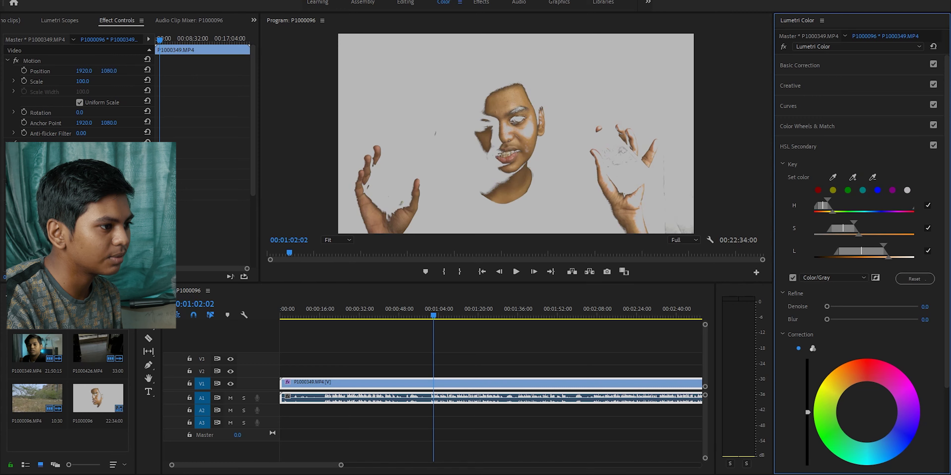
pyautogui.click(852, 177)
pyautogui.click(517, 138)
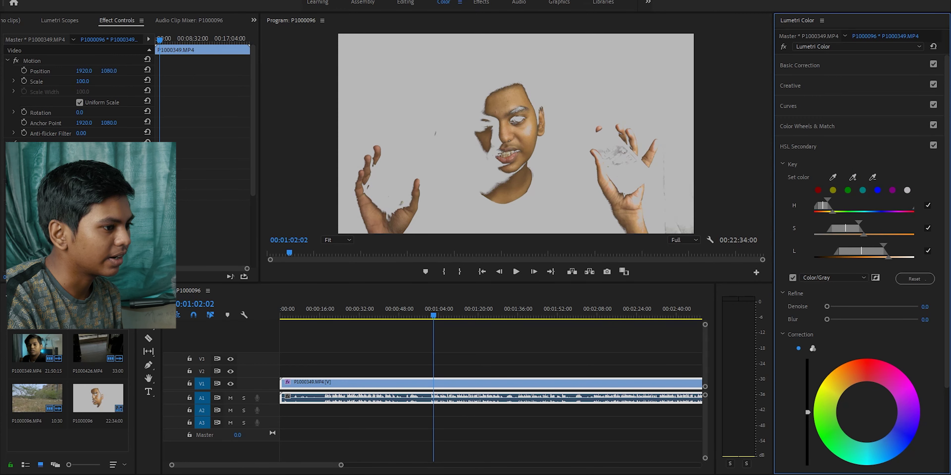
# Step: Refine the skin key by feathering its luminance and saturation ranges, tightening the hue range, and setting Denoise to 20.0 and Blur to 6.8
pyautogui.moveTo(888, 257); pyautogui.dragTo(904, 257)
pyautogui.moveTo(864, 235); pyautogui.dragTo(881, 235)
pyautogui.moveTo(832, 212); pyautogui.dragTo(830, 212)
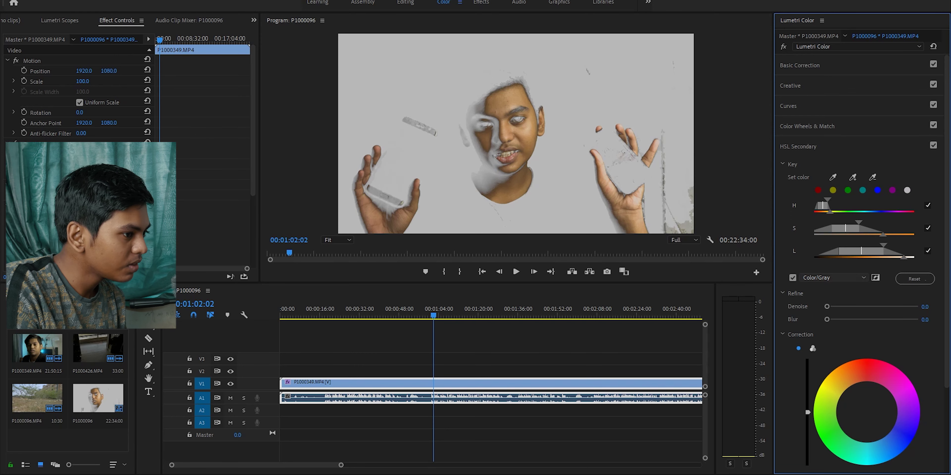
pyautogui.moveTo(827, 307); pyautogui.dragTo(848, 320)
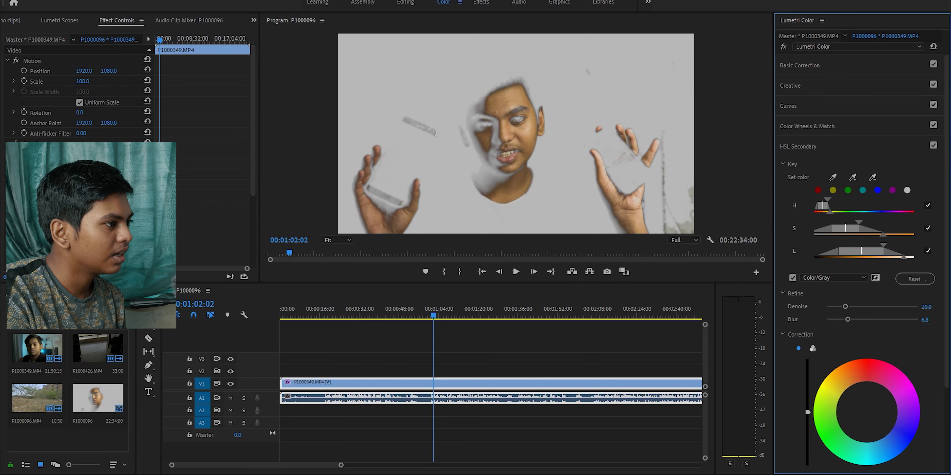
# Step: Show only the Vectorscope YUV in Lumetri Scopes, hiding the Parade (RGB)
pyautogui.click(59, 20)
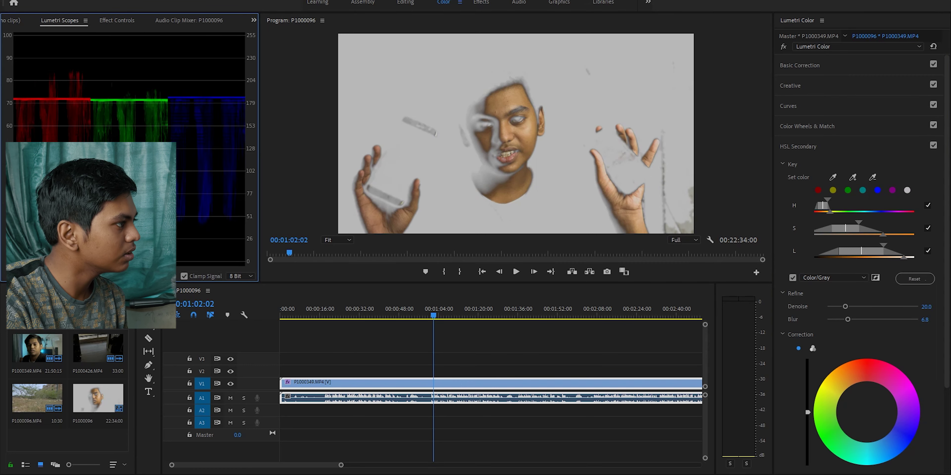
pyautogui.rightClick(106, 78)
pyautogui.click(155, 95)
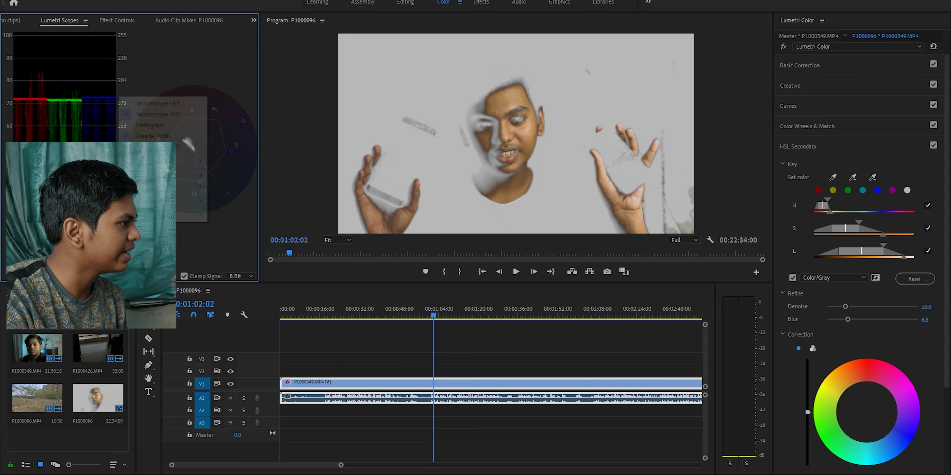
pyautogui.rightClick(119, 98)
pyautogui.click(153, 136)
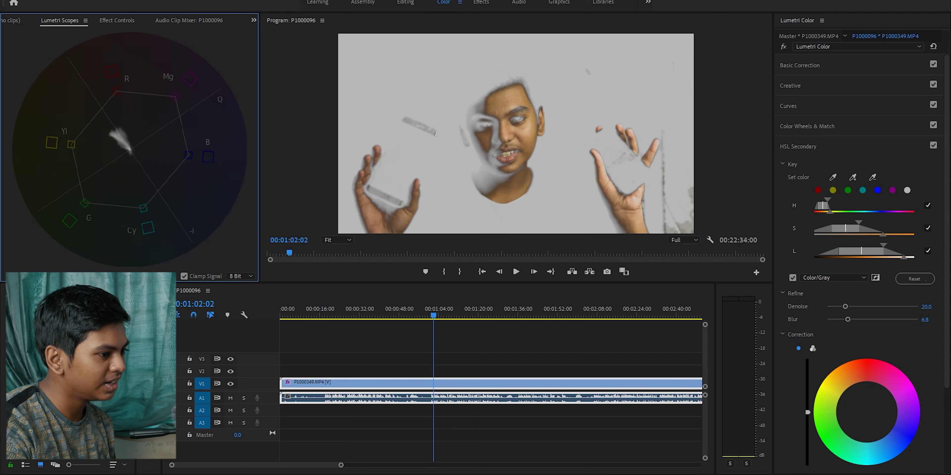
# Step: Shift the keyed skin tones slightly toward red on the Correction color wheel and turn off the Color/Gray mask view
pyautogui.scroll(-1, 860, 258)
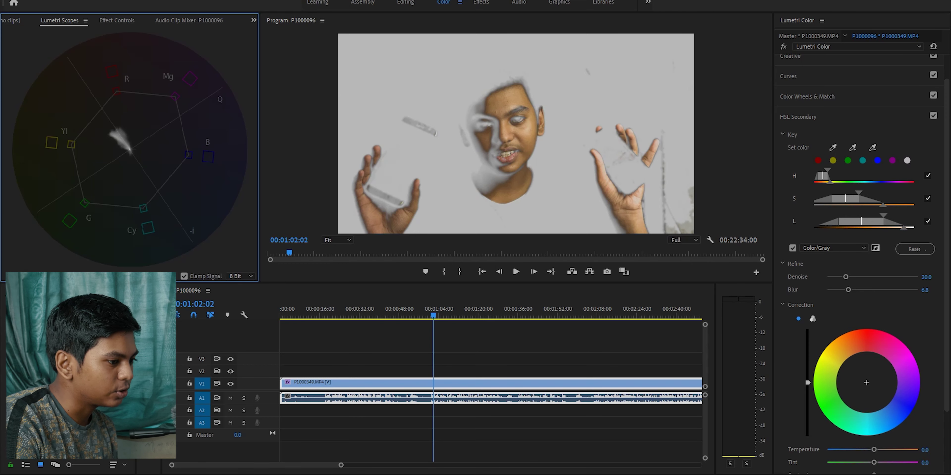
pyautogui.scroll(-1, 867, 383)
pyautogui.click(867, 343)
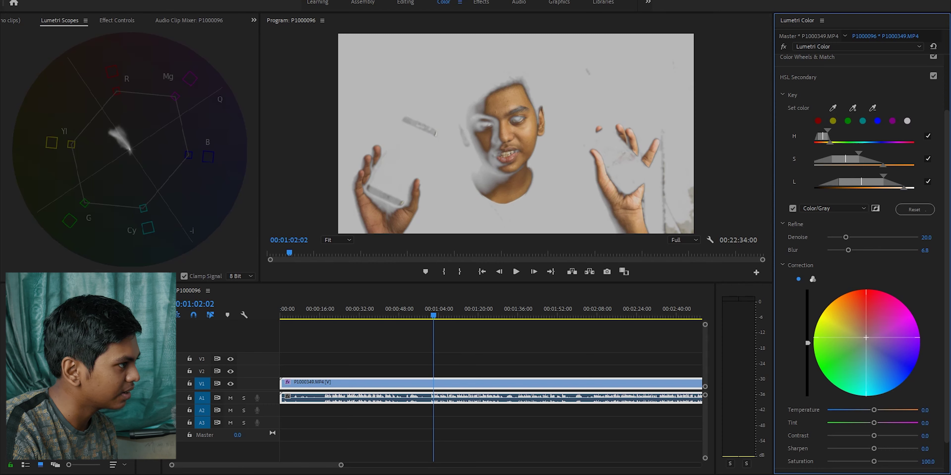
pyautogui.moveTo(865, 337); pyautogui.dragTo(868, 336)
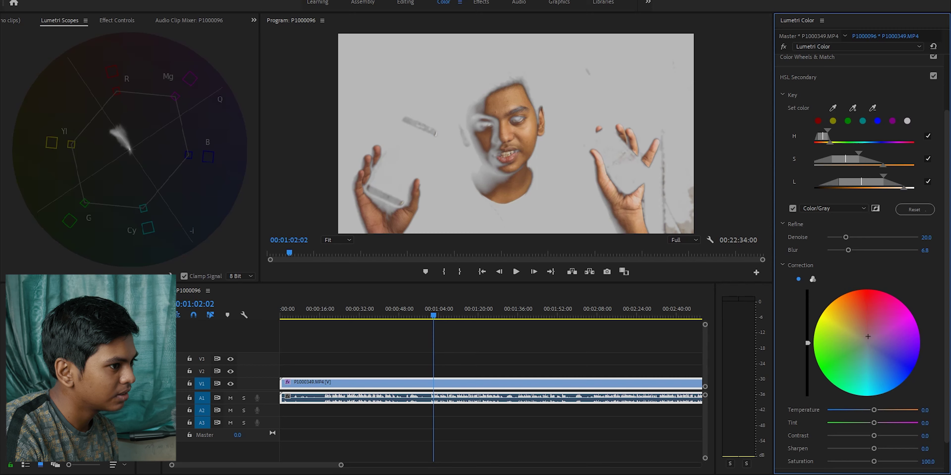
pyautogui.click(792, 208)
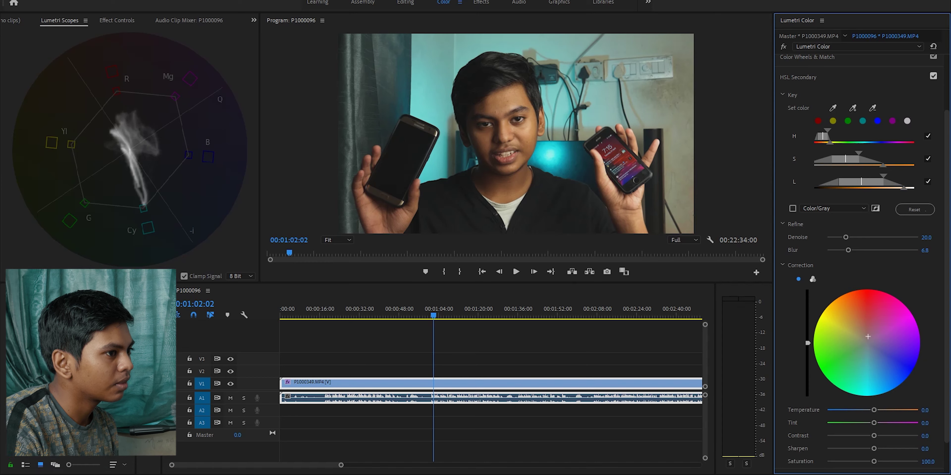
# Step: Compare the image with the HSL Secondary skin correction off and on, leaving the correction enabled
pyautogui.click(798, 77)
pyautogui.click(798, 146)
pyautogui.click(933, 68)
pyautogui.click(933, 67)
pyautogui.click(933, 68)
pyautogui.click(933, 68)
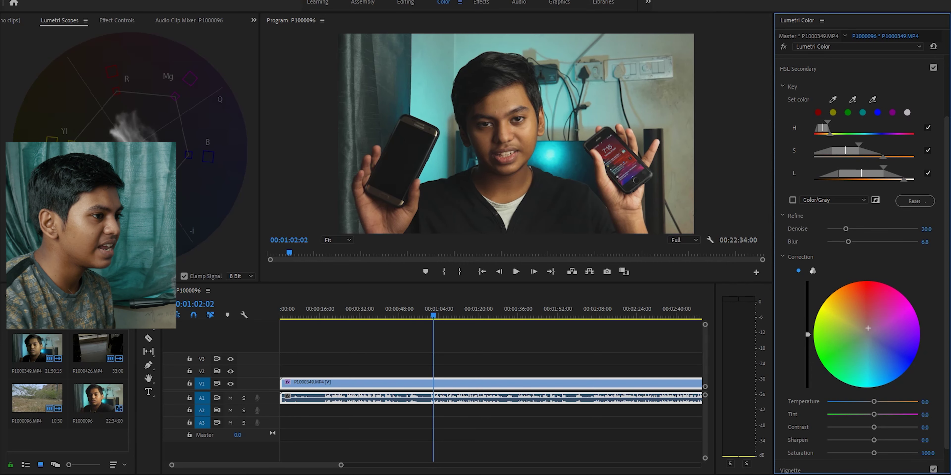
pyautogui.click(933, 67)
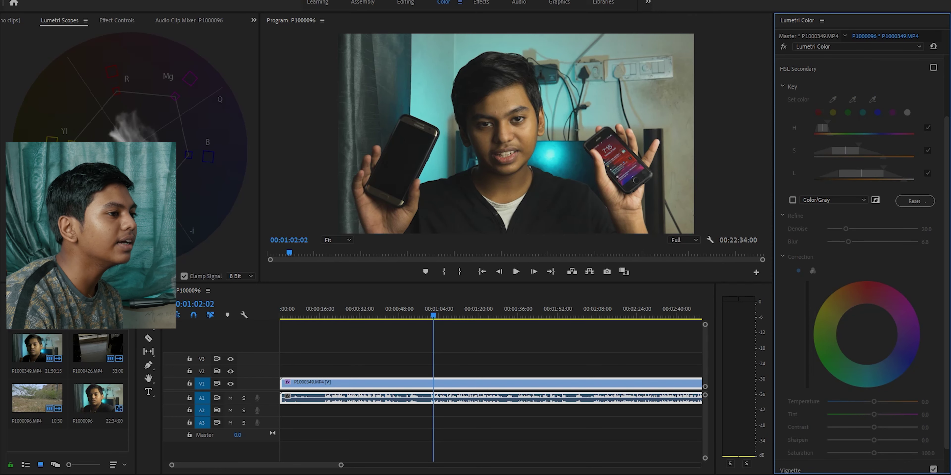
pyautogui.click(933, 68)
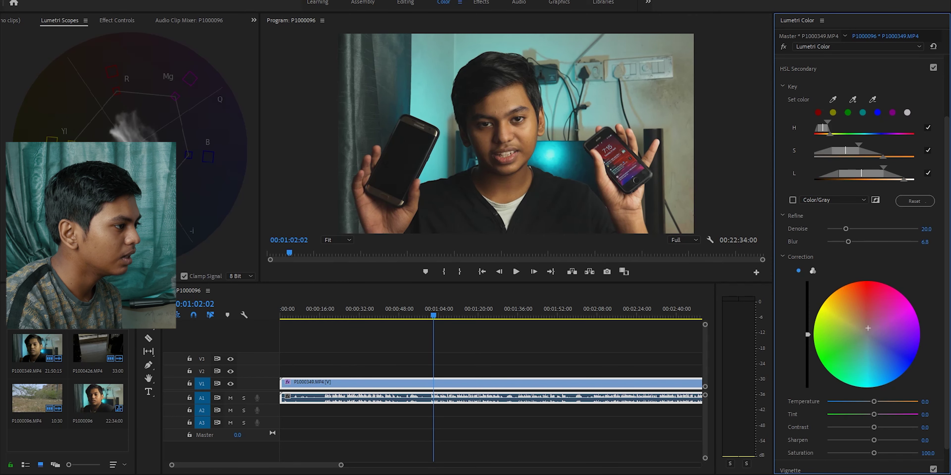
pyautogui.scroll(3, 861, 258)
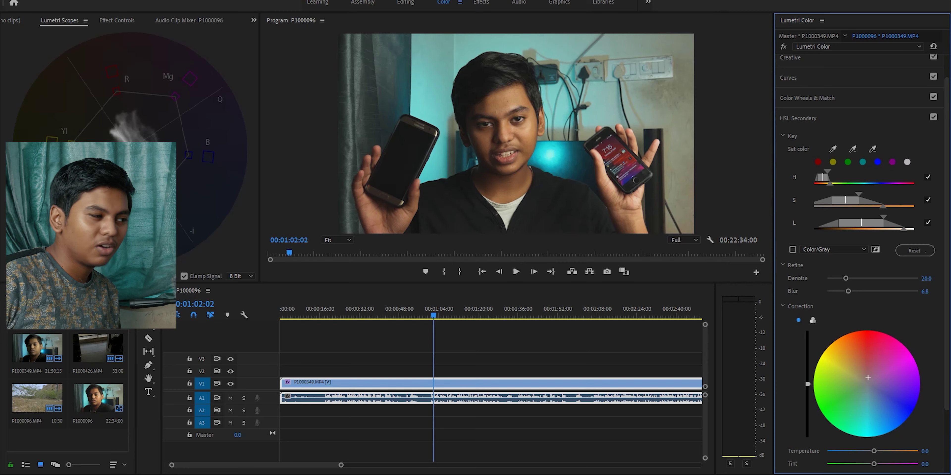
pyautogui.scroll(-3, 864, 265)
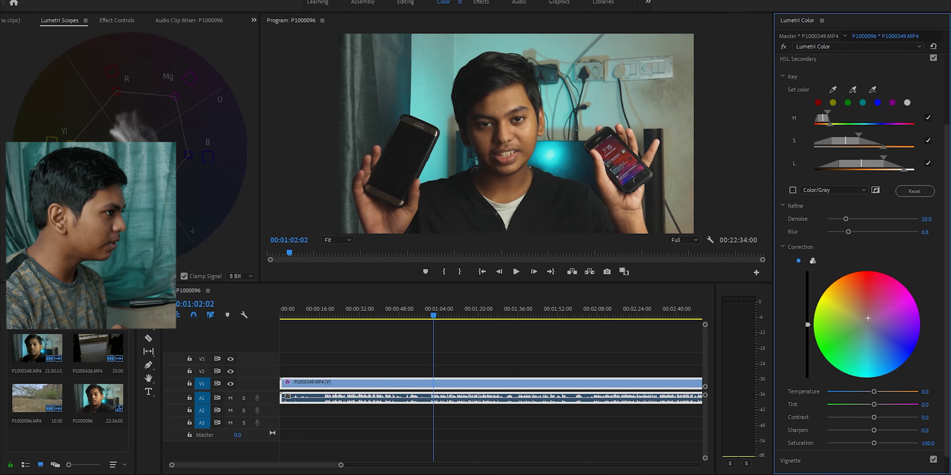
# Step: Create an adjustment layer and place it on track V2 above the P1000349.MP4 clip, starting at the clip's beginning
pyautogui.click(405, 2)
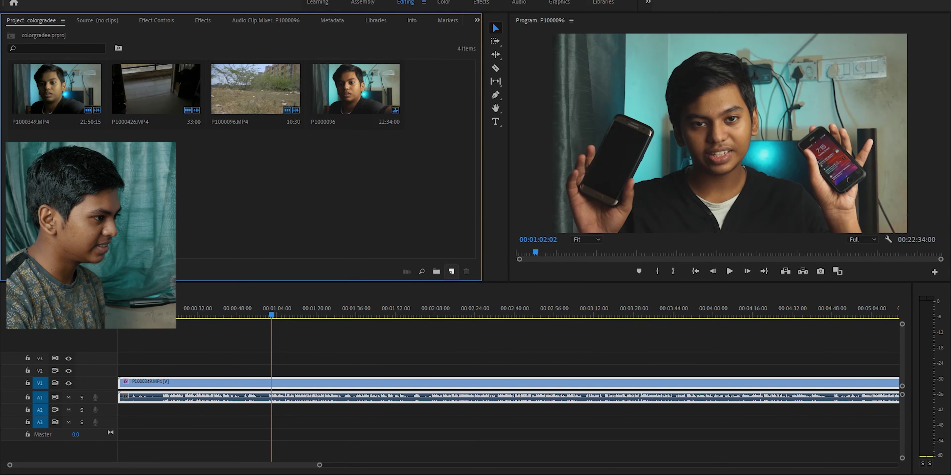
pyautogui.click(451, 271)
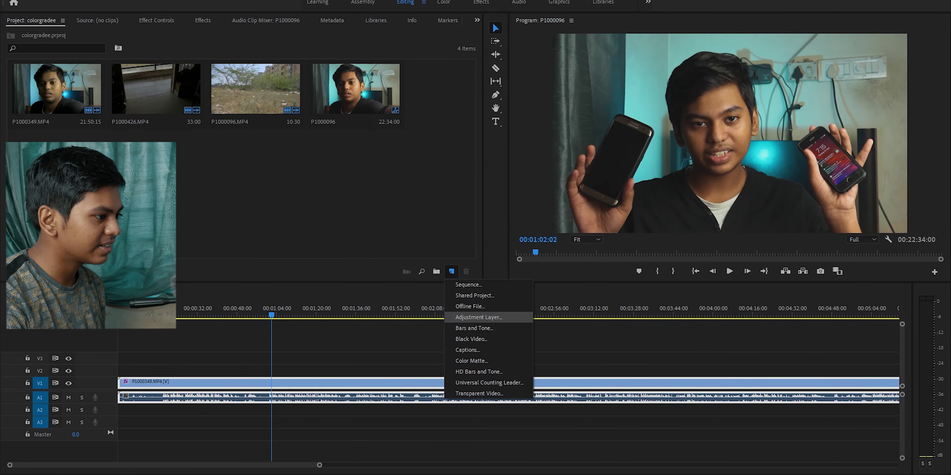
pyautogui.click(478, 318)
pyautogui.click(490, 266)
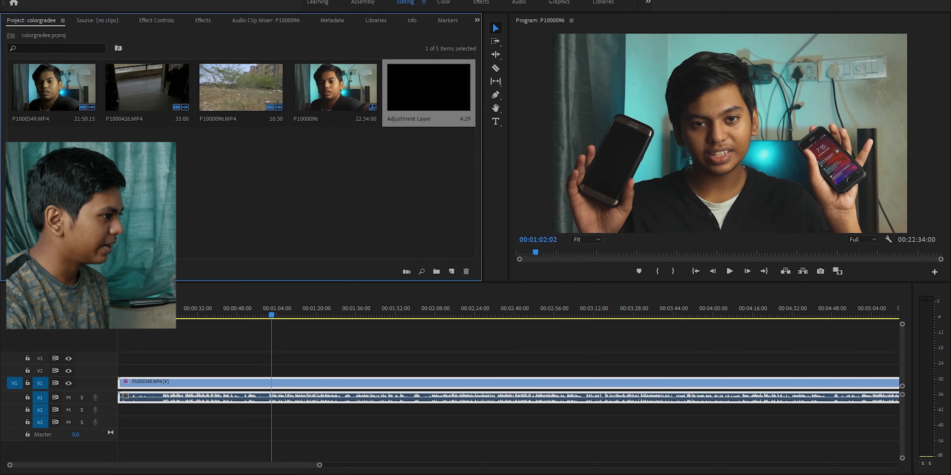
pyautogui.moveTo(428, 89); pyautogui.dragTo(124, 371)
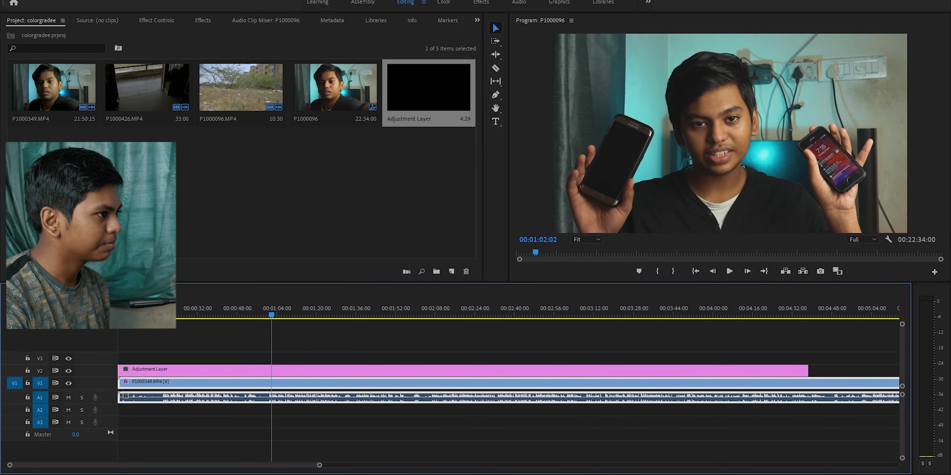
# Step: Key the skin tones on the adjustment layer with HSL Secondary, sampling and adding face colors, and invert the key with the Color/Gray mask shown
pyautogui.click(444, 2)
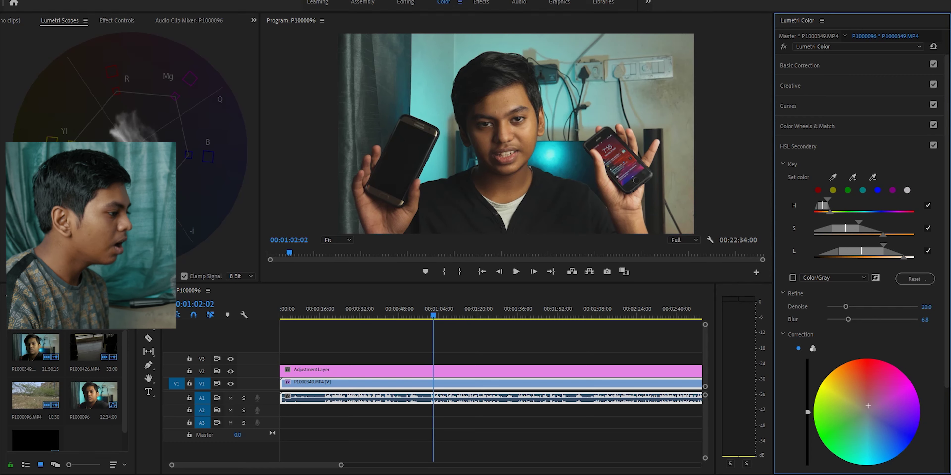
pyautogui.click(346, 371)
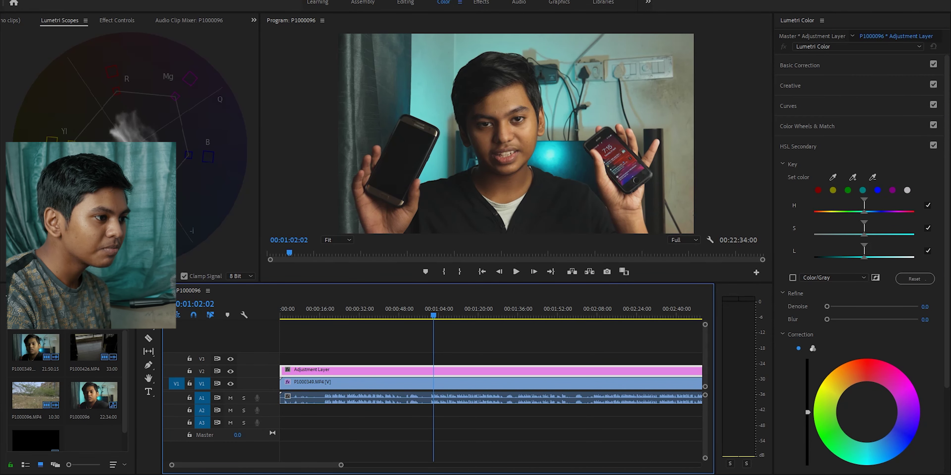
pyautogui.click(832, 178)
pyautogui.click(526, 130)
pyautogui.click(792, 278)
pyautogui.click(852, 178)
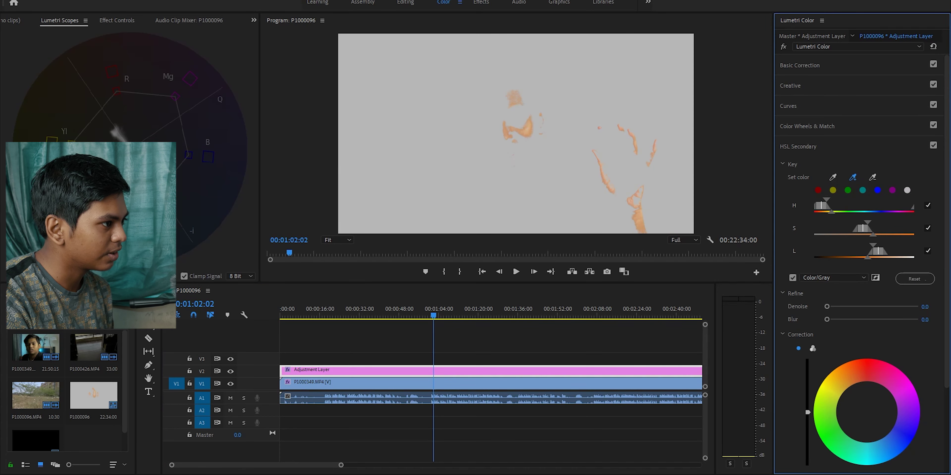
pyautogui.click(521, 113)
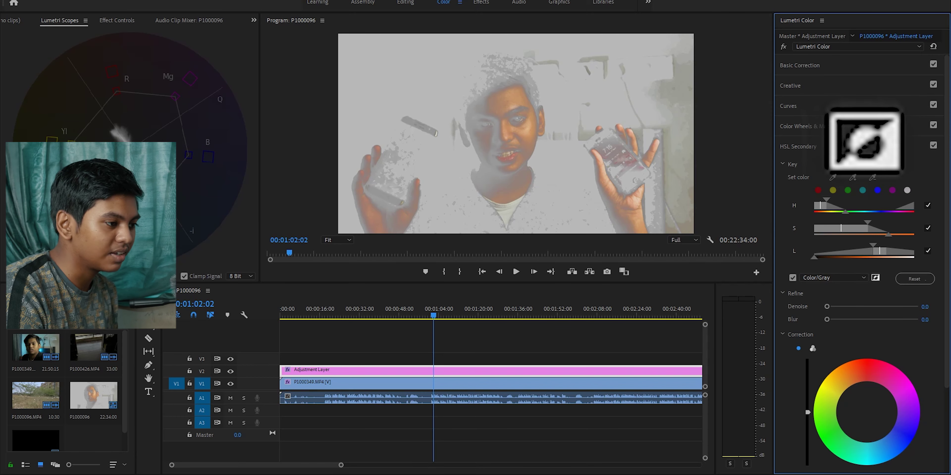
pyautogui.click(875, 277)
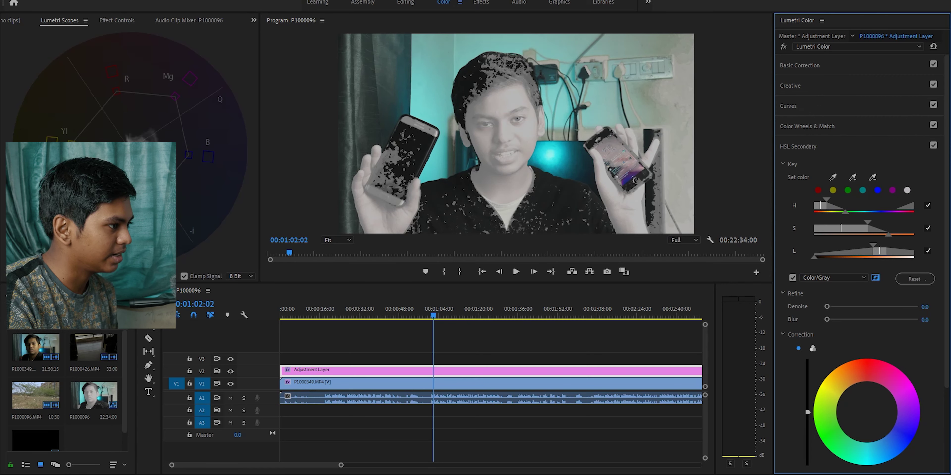
# Step: Refine the inverted key with Denoise 23.8 and Blur 7.8, and pull in the low end of its luminance range
pyautogui.moveTo(827, 307); pyautogui.dragTo(848, 307)
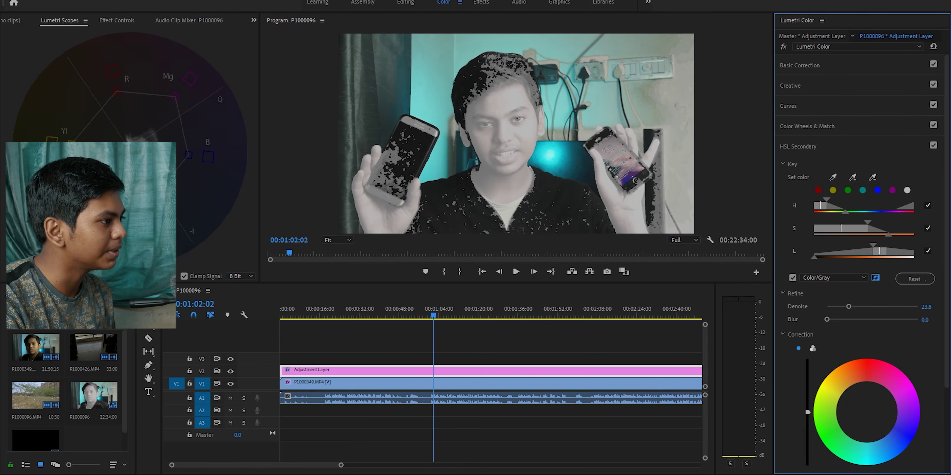
pyautogui.moveTo(854, 320); pyautogui.dragTo(850, 320)
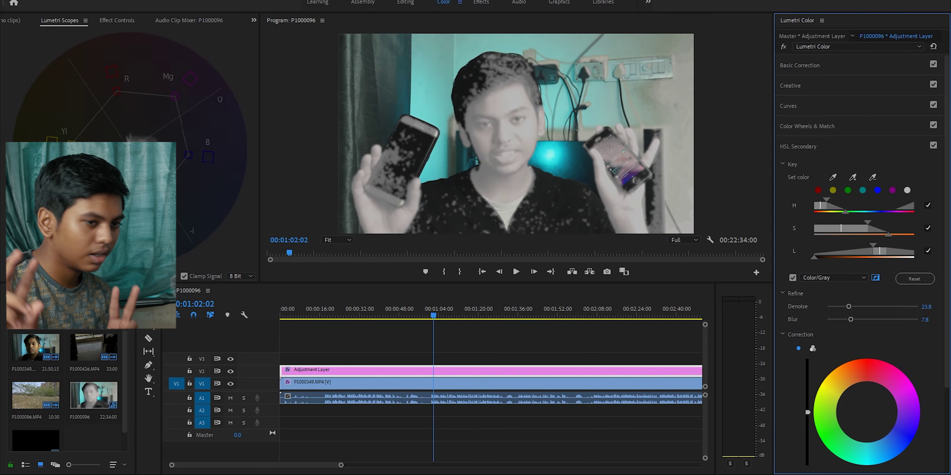
pyautogui.moveTo(814, 257); pyautogui.dragTo(825, 257)
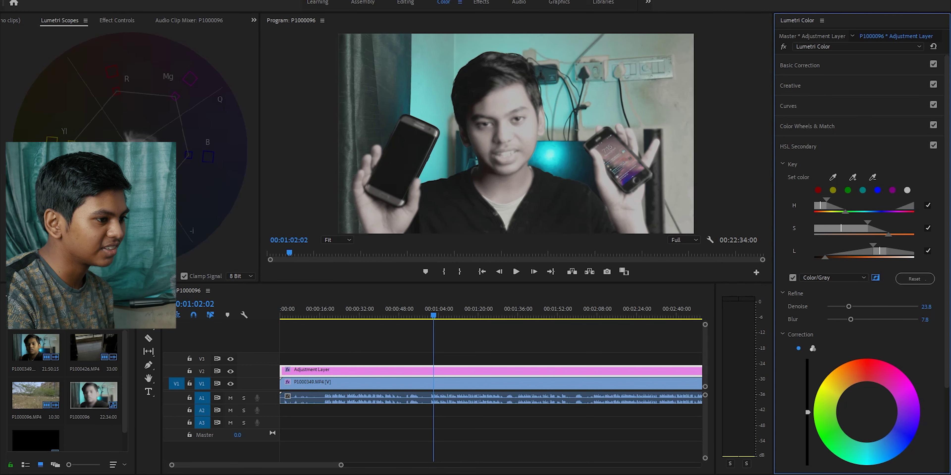
# Step: Turn off the Color/Gray mask view and shift the background slightly toward cyan on the Correction color wheel
pyautogui.scroll(-3, 860, 258)
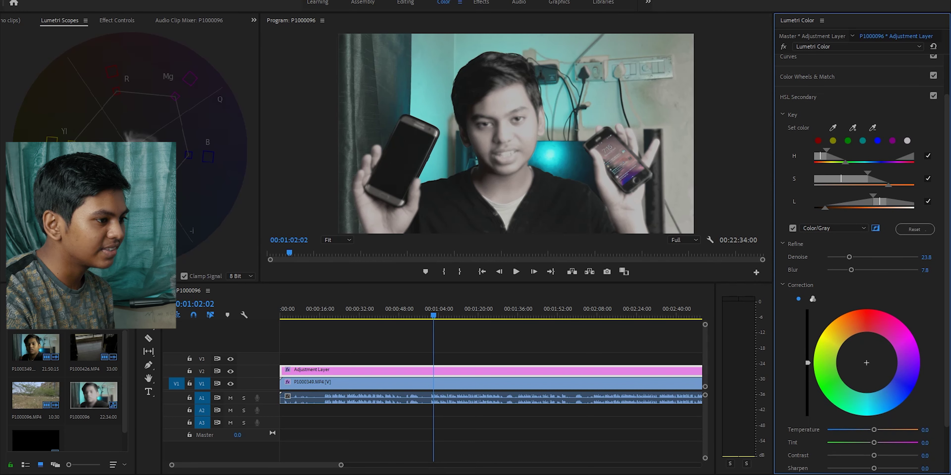
pyautogui.click(793, 228)
pyautogui.moveTo(866, 363); pyautogui.dragTo(867, 375)
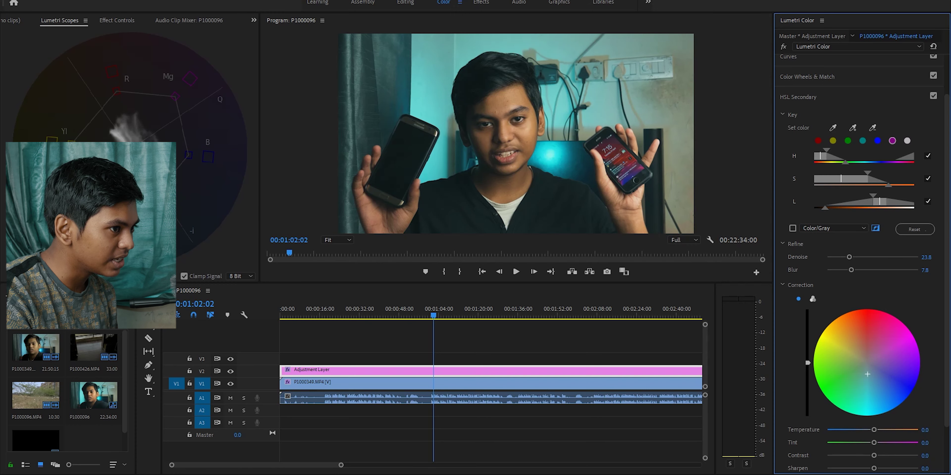
# Step: Turn off the HSL Secondary correction and inspect the face and the raised phone at 75% and 50% magnification
pyautogui.click(933, 96)
pyautogui.click(933, 96)
pyautogui.click(934, 96)
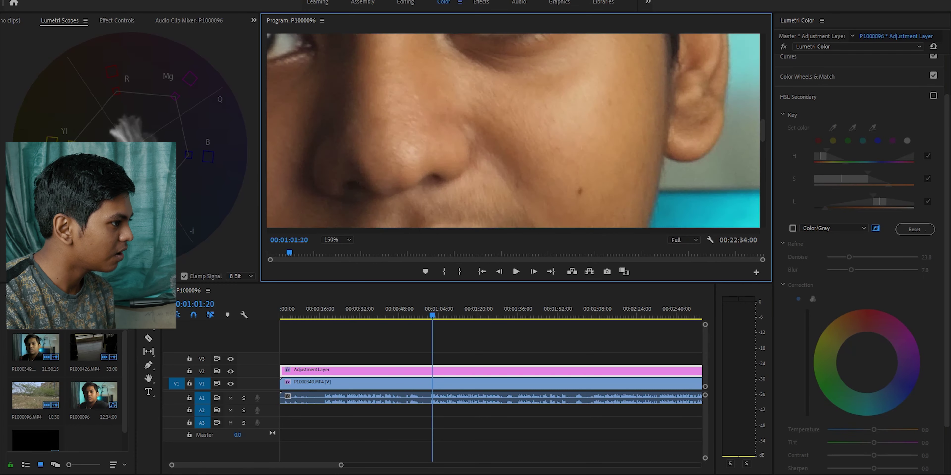
pyautogui.moveTo(515, 231); pyautogui.dragTo(306, 231)
pyautogui.click(337, 240)
pyautogui.click(337, 296)
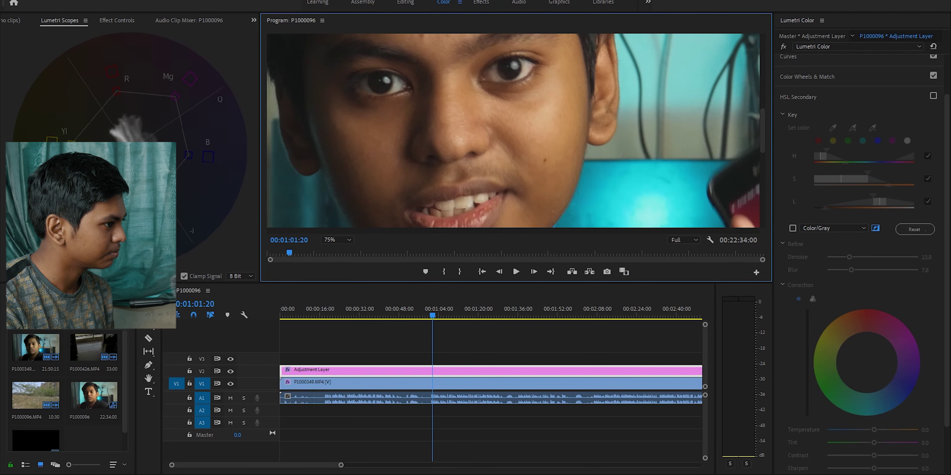
pyautogui.moveTo(512, 231); pyautogui.dragTo(350, 231)
pyautogui.click(337, 240)
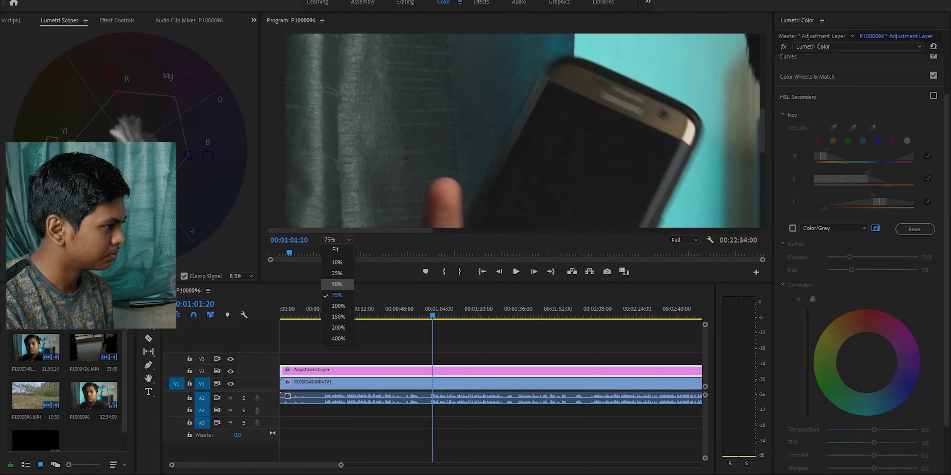
pyautogui.click(336, 284)
pyautogui.moveTo(513, 231); pyautogui.dragTo(392, 231)
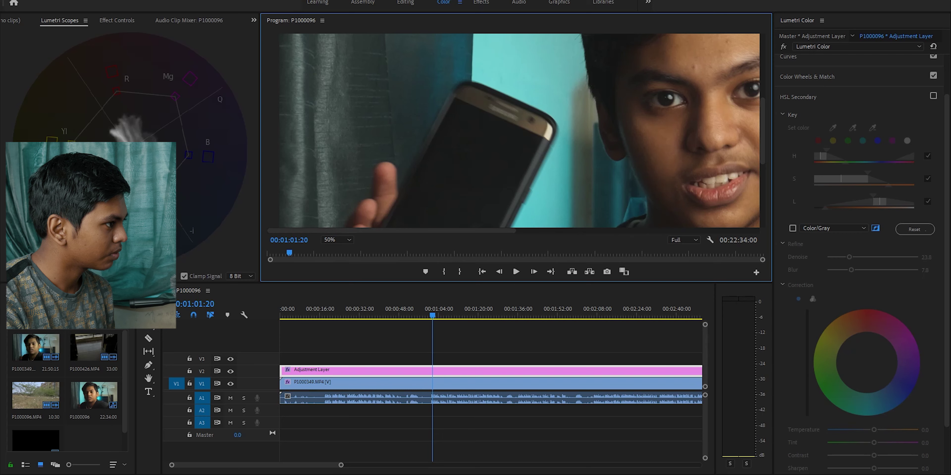
# Step: Compare the close-up of the face with the background correction on and off, leaving HSL Secondary enabled
pyautogui.click(933, 96)
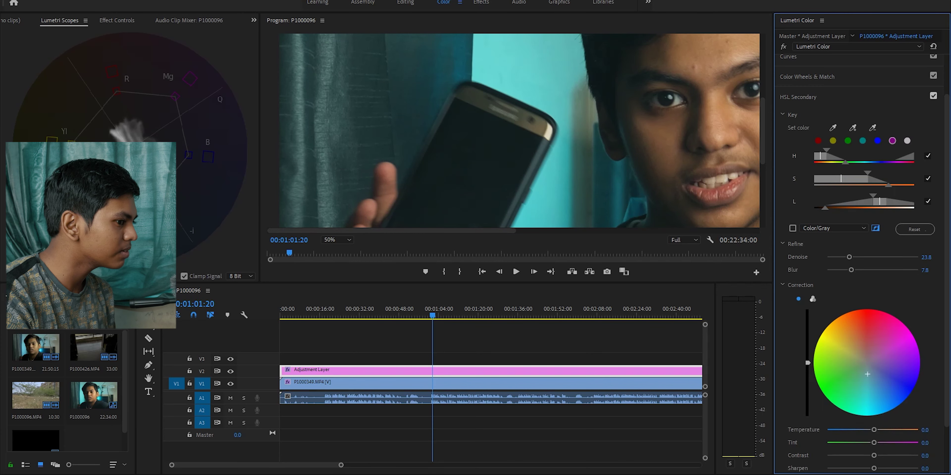
pyautogui.moveTo(392, 231); pyautogui.dragTo(441, 231)
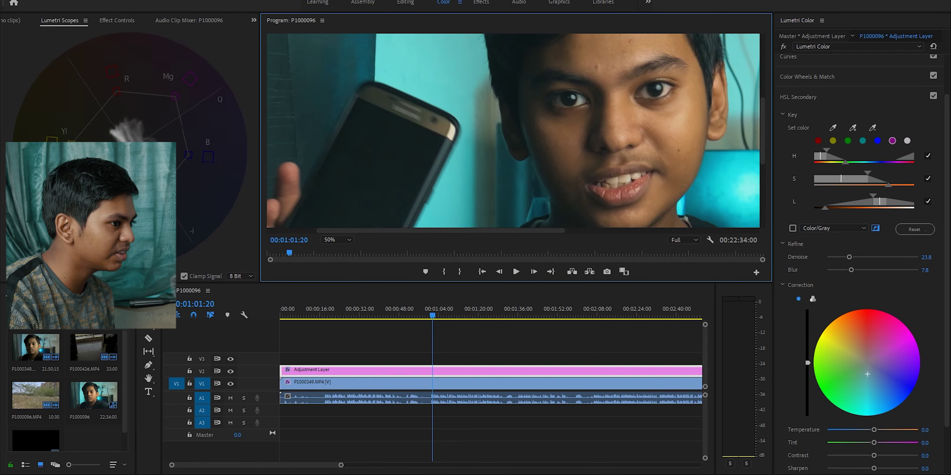
pyautogui.click(933, 96)
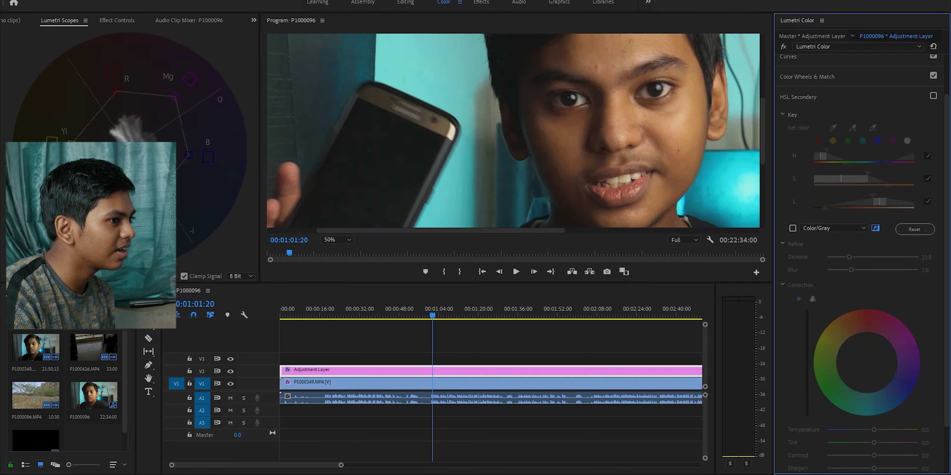
pyautogui.click(798, 97)
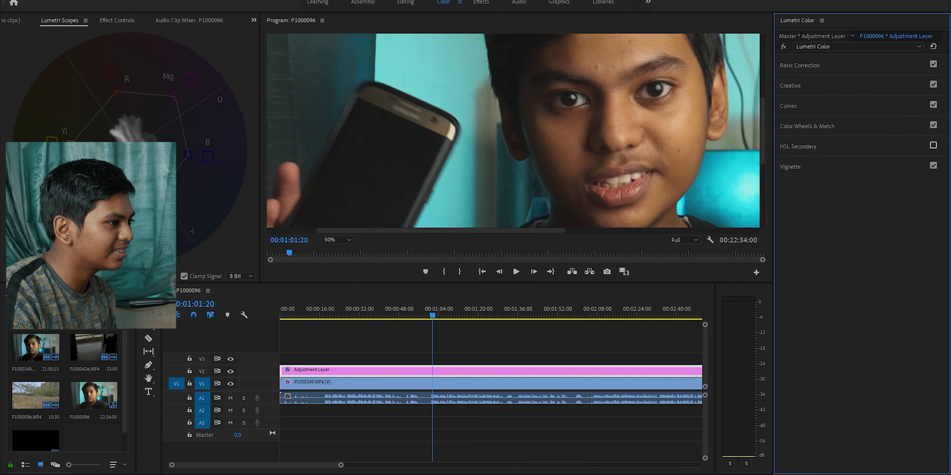
pyautogui.click(933, 146)
# Step: Show the Color/Gray mask again and widen the upper saturation feather and the lower luminance feather of the key
pyautogui.click(798, 147)
pyautogui.click(793, 277)
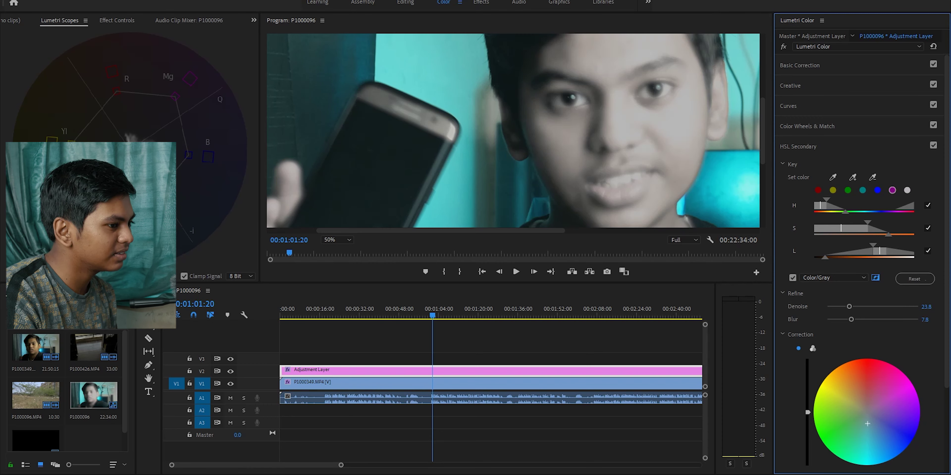
pyautogui.moveTo(891, 234); pyautogui.dragTo(899, 235)
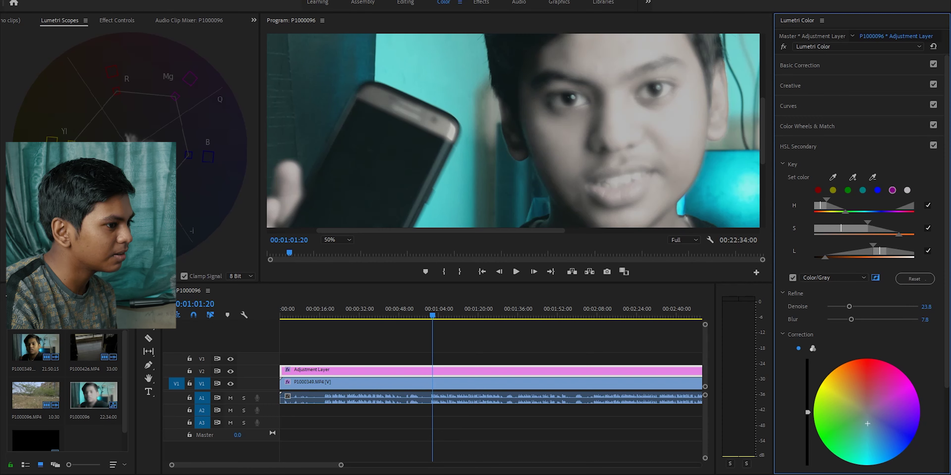
pyautogui.moveTo(825, 258); pyautogui.dragTo(821, 258)
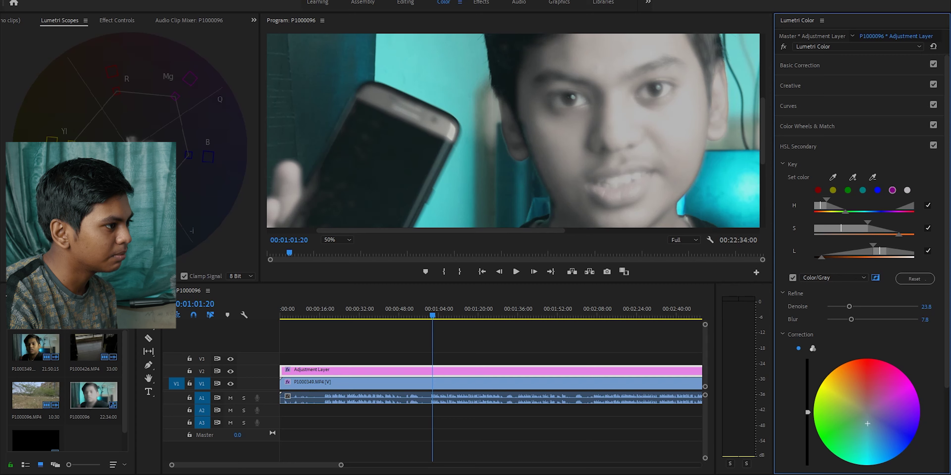
# Step: Fit the whole frame in the Program monitor, set the key's Denoise to 47.0, and check the correction with the mask view off
pyautogui.click(337, 240)
pyautogui.click(334, 249)
pyautogui.moveTo(850, 306); pyautogui.dragTo(871, 307)
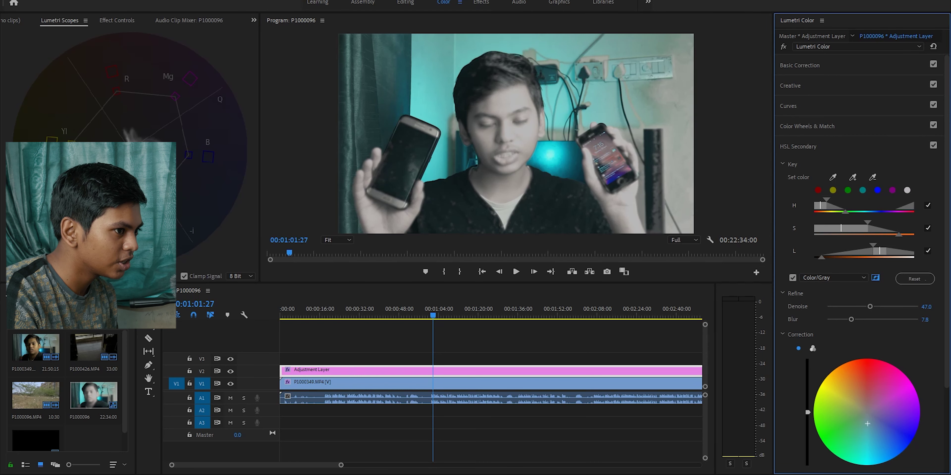
pyautogui.click(792, 277)
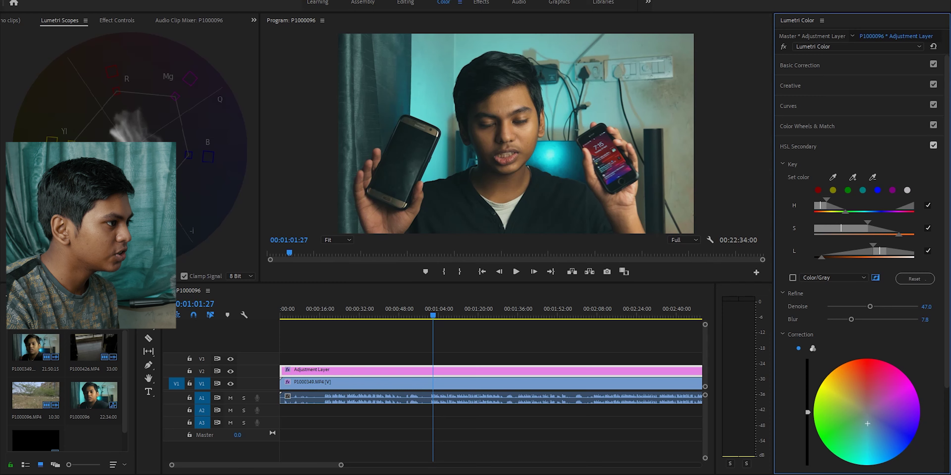
pyautogui.click(933, 146)
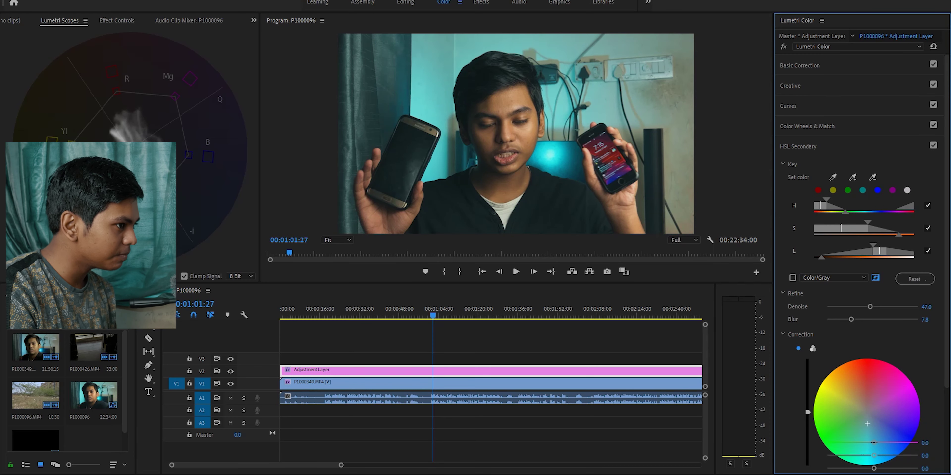
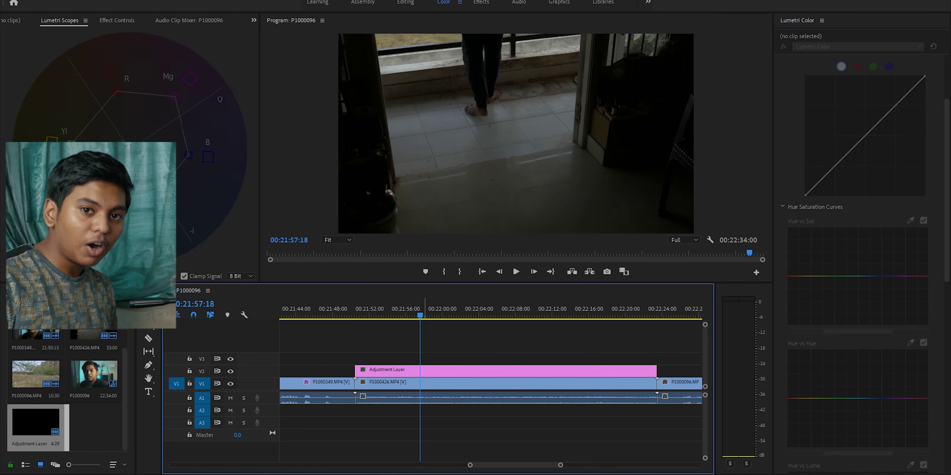
# Step: Apply the GH5 Cine-D - Correction input LUT to the adjustment layer above P1000426.MP4
pyautogui.click(414, 372)
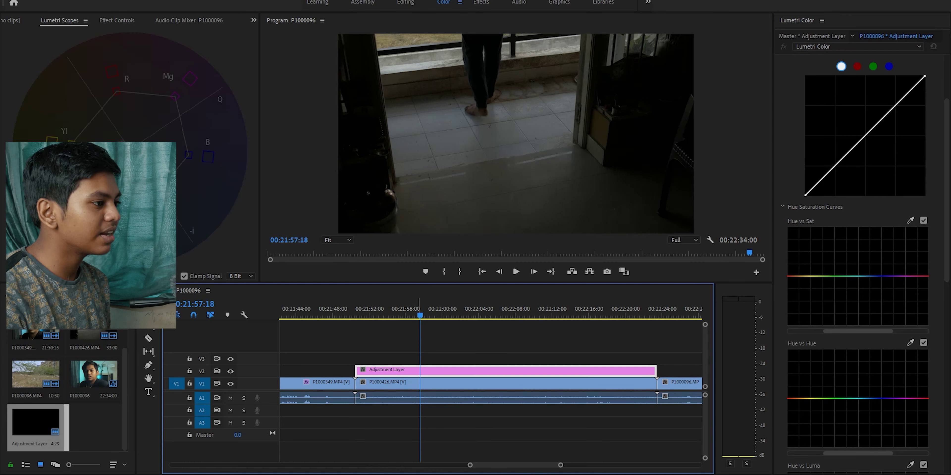
pyautogui.scroll(5, 858, 221)
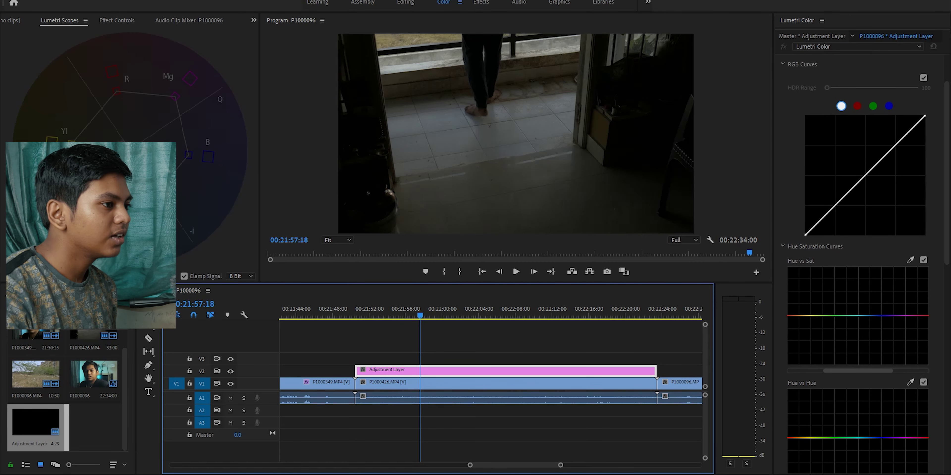
pyautogui.click(799, 65)
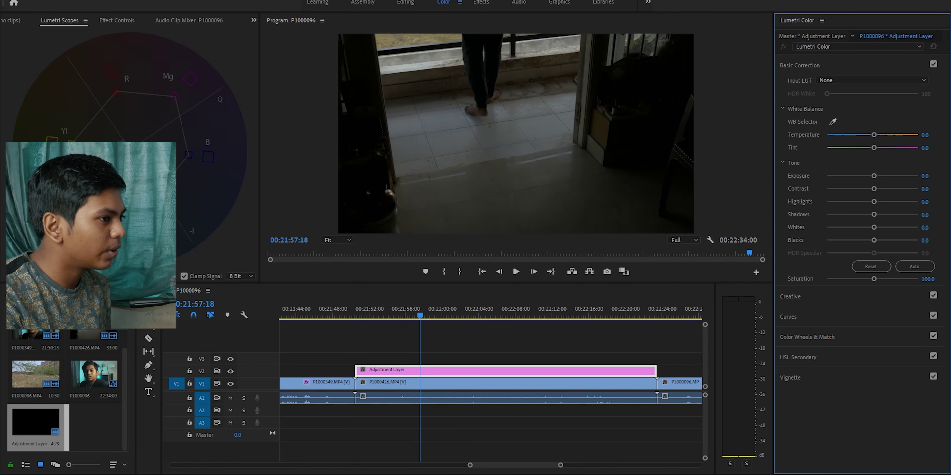
pyautogui.click(871, 80)
pyautogui.click(849, 112)
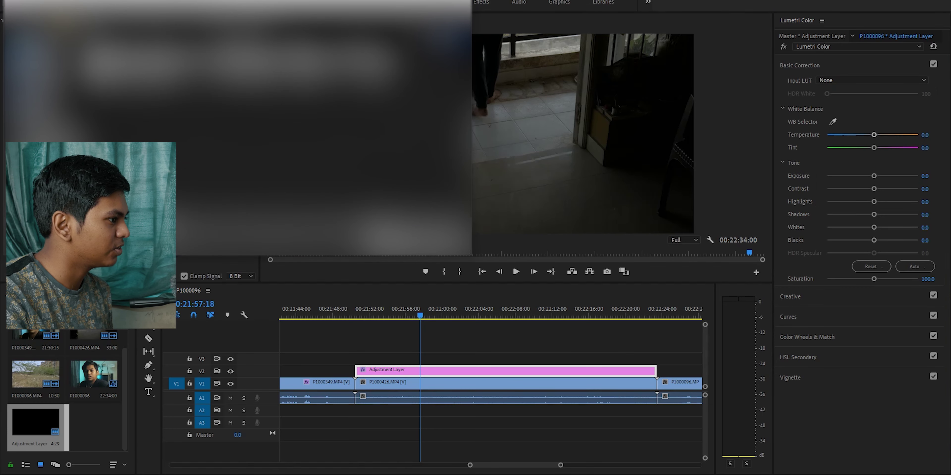
pyautogui.press('Return')
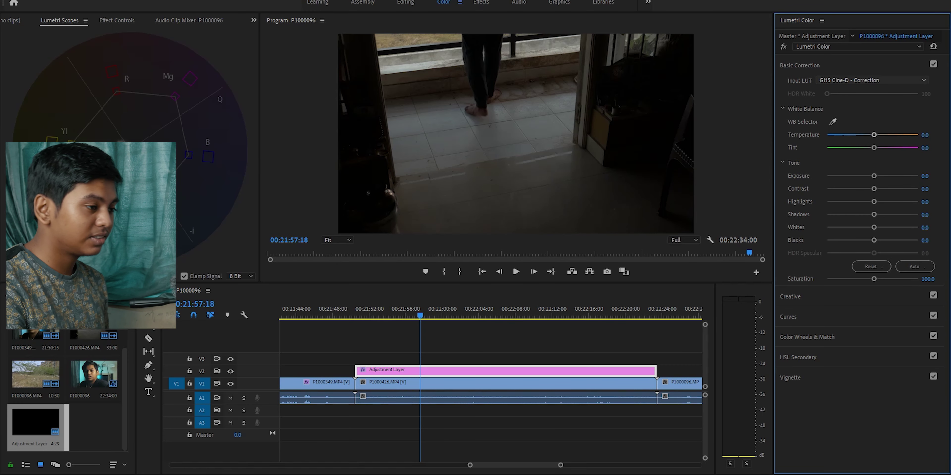
# Step: Shape the layer's white RGB curve into a faded S-curve with a lifted black point, raised highlights and a slightly lowered white point
pyautogui.click(799, 66)
pyautogui.click(789, 106)
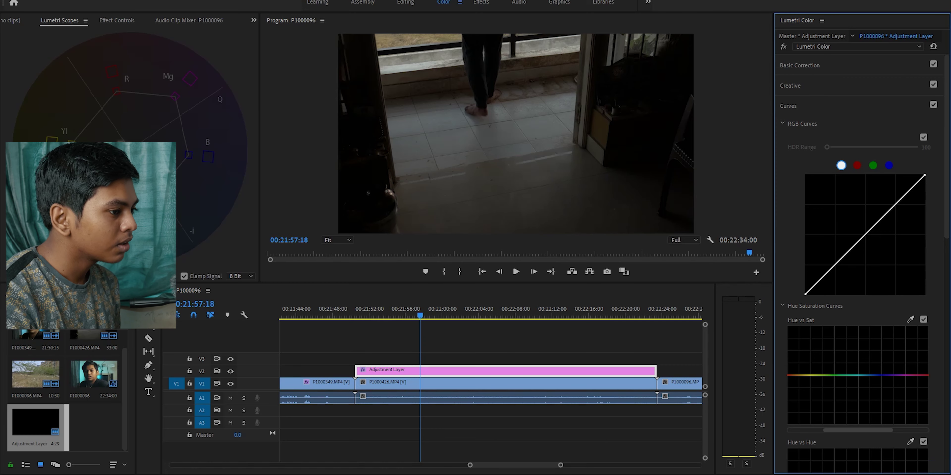
pyautogui.moveTo(925, 175); pyautogui.dragTo(810, 176)
pyautogui.hotkey('ctrl', 'z')
pyautogui.moveTo(806, 294); pyautogui.dragTo(820, 277)
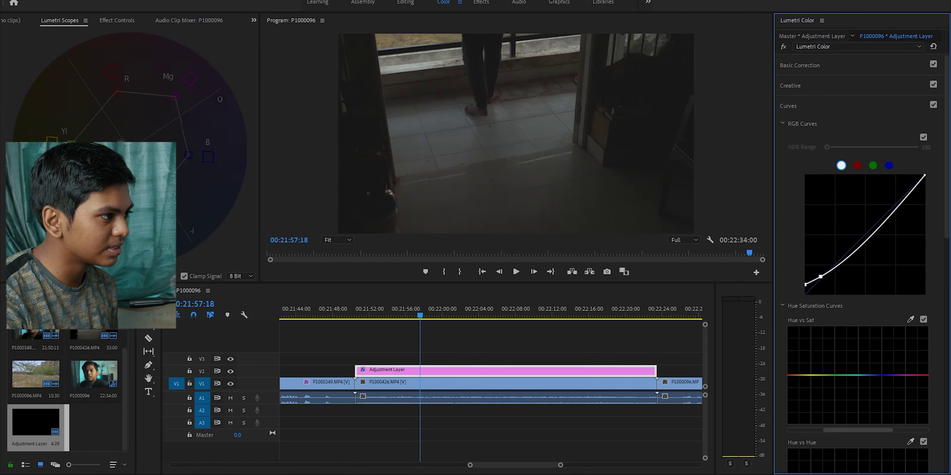
pyautogui.moveTo(892, 209); pyautogui.dragTo(892, 199)
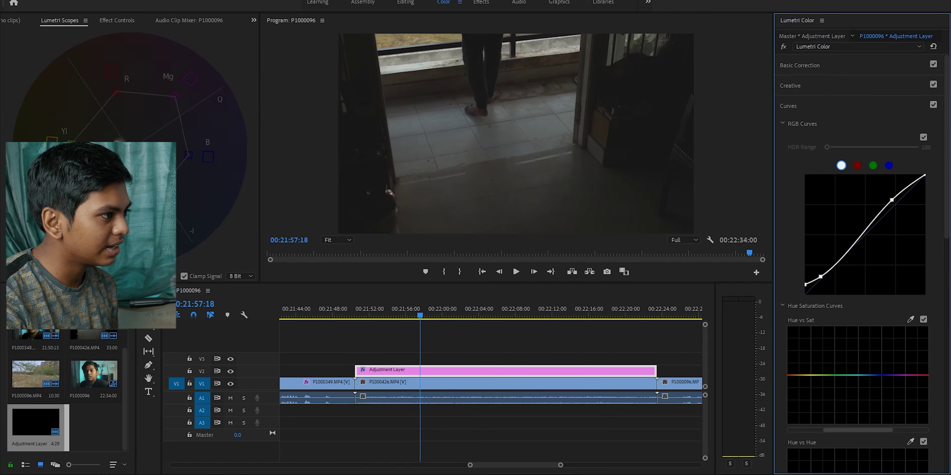
pyautogui.moveTo(925, 176); pyautogui.dragTo(924, 182)
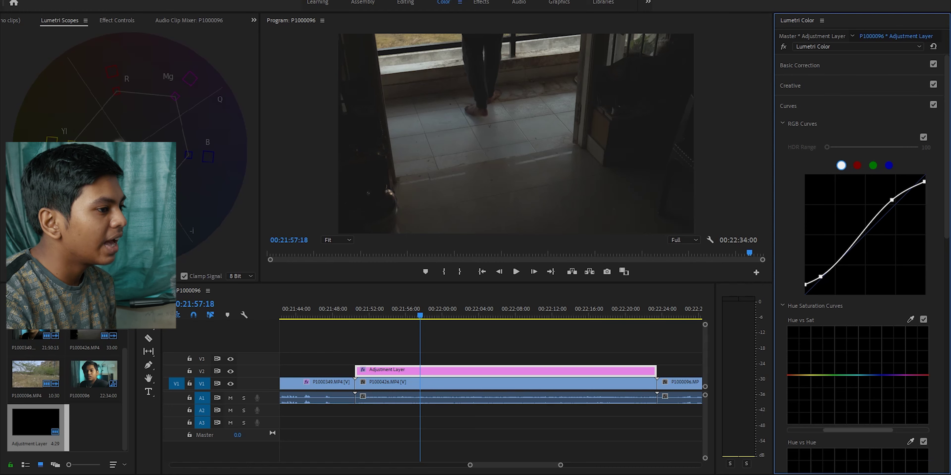
# Step: Pull the red curve slightly down in the highlights, keep its middle anchored, and shift its black point inward to reduce red in the shadows
pyautogui.click(857, 166)
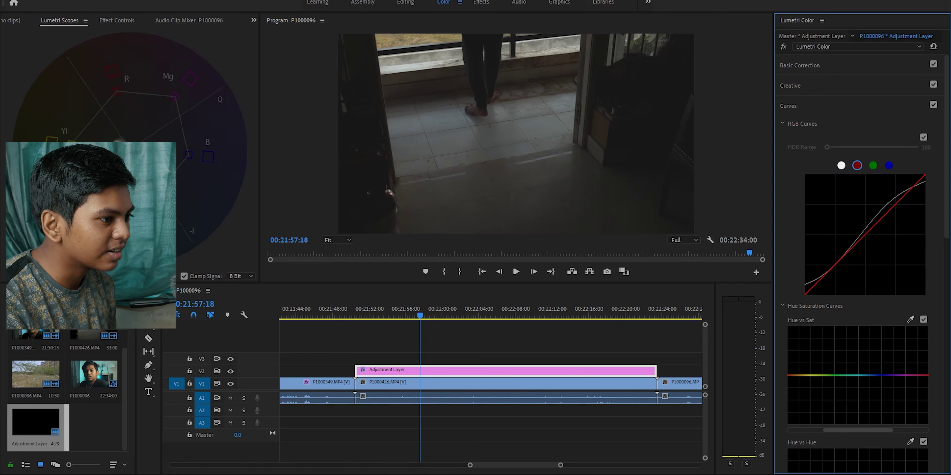
pyautogui.moveTo(891, 208); pyautogui.dragTo(892, 213)
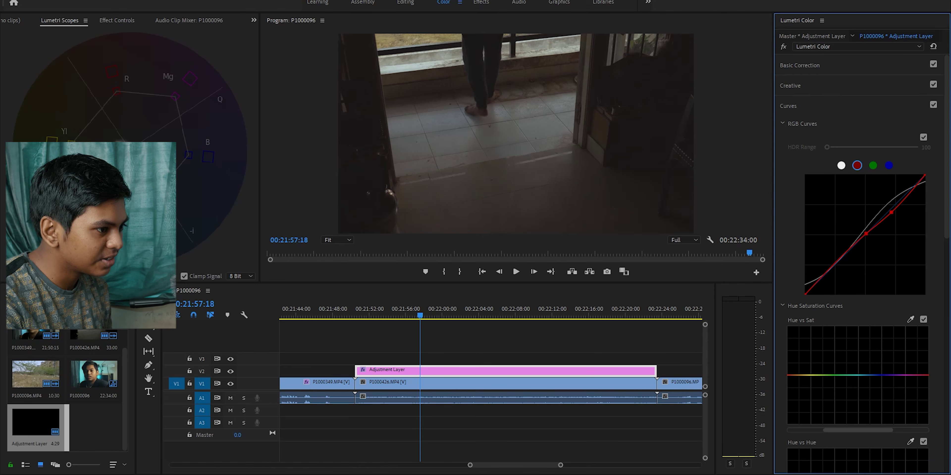
pyautogui.moveTo(805, 294); pyautogui.dragTo(808, 295)
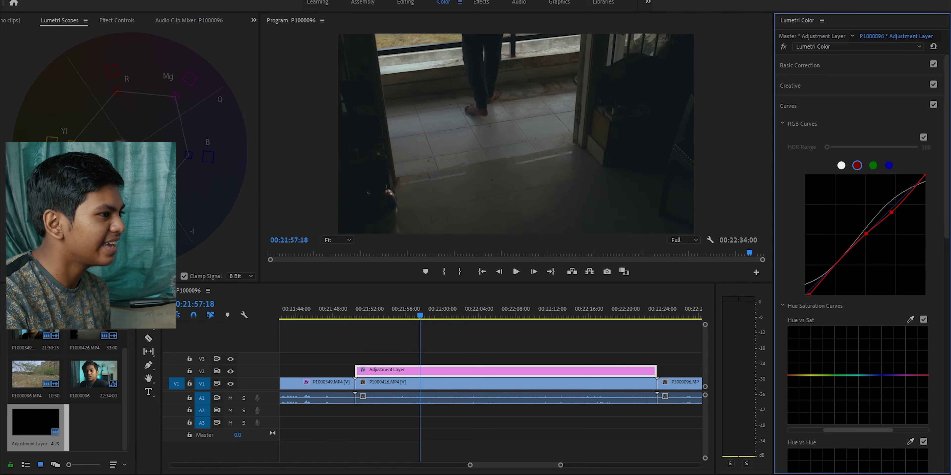
pyautogui.scroll(-3, 860, 259)
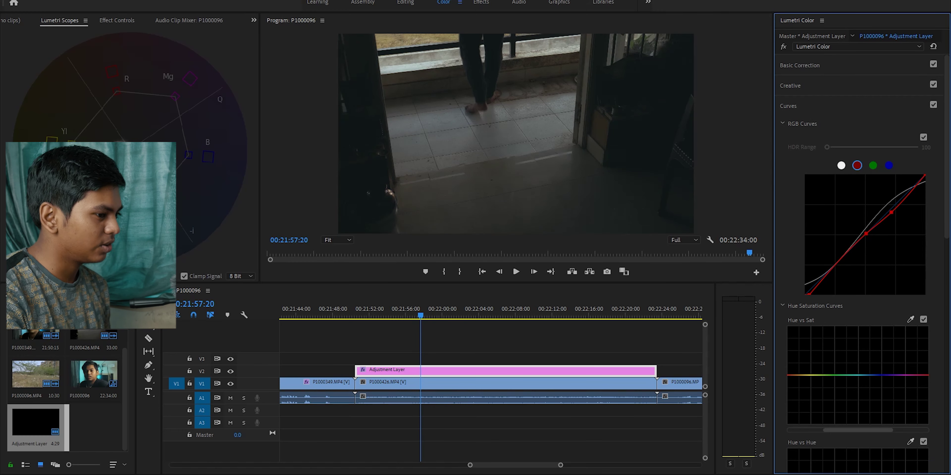
pyautogui.scroll(-4, 861, 258)
pyautogui.scroll(7, 860, 258)
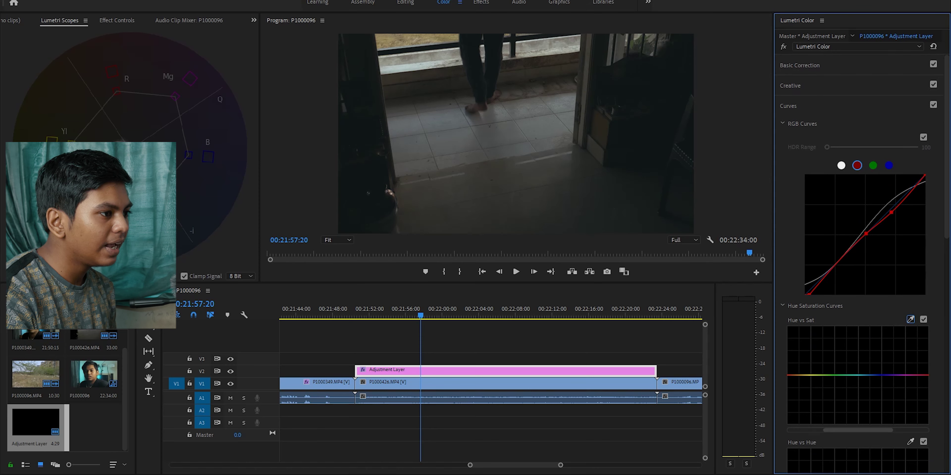
# Step: Tint the highlights toward warm orange-red and the shadows slightly toward teal with the color wheels
pyautogui.click(788, 106)
pyautogui.click(807, 126)
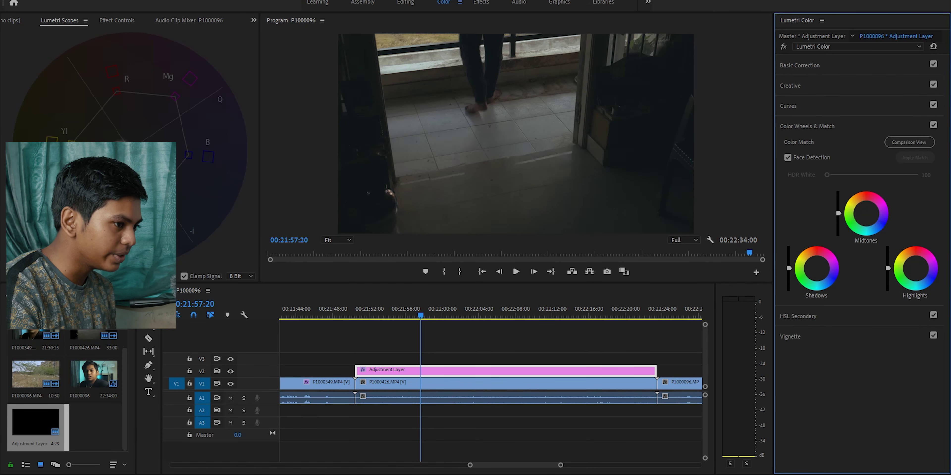
pyautogui.moveTo(915, 268); pyautogui.dragTo(913, 264)
pyautogui.click(816, 270)
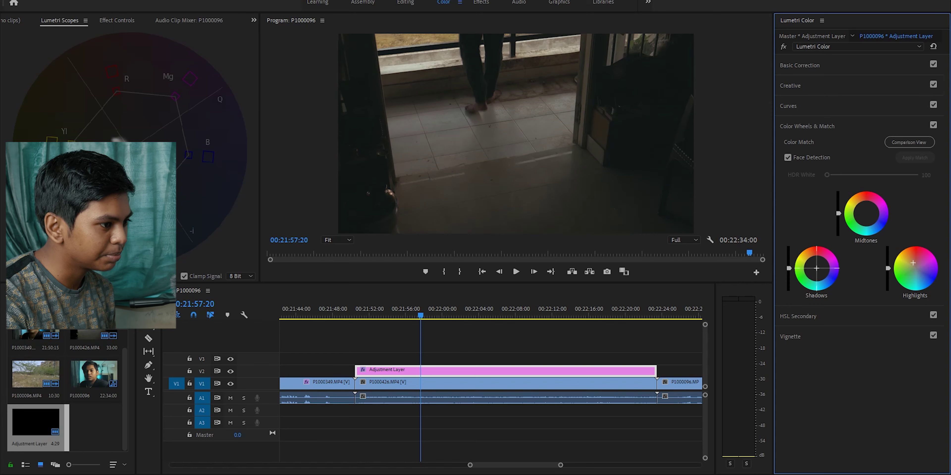
pyautogui.moveTo(816, 270); pyautogui.dragTo(816, 268)
pyautogui.doubleClick(815, 269)
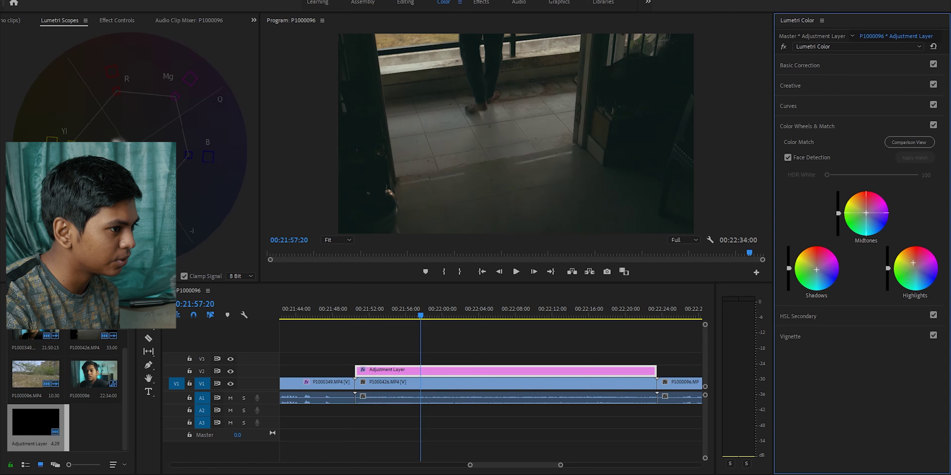
# Step: Compare the P1000426.MP4 shot with the adjustment layer track hidden and shown, leaving the track visible
pyautogui.press('Left')
pyautogui.press('Left')
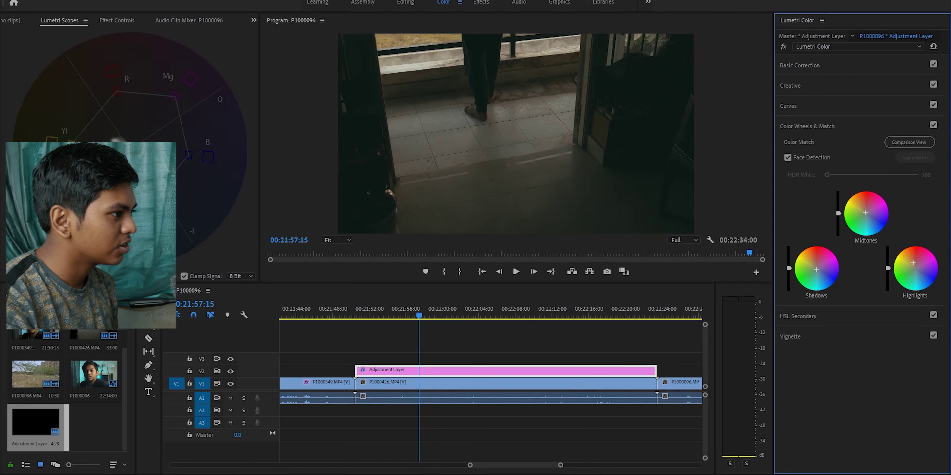
pyautogui.click(230, 371)
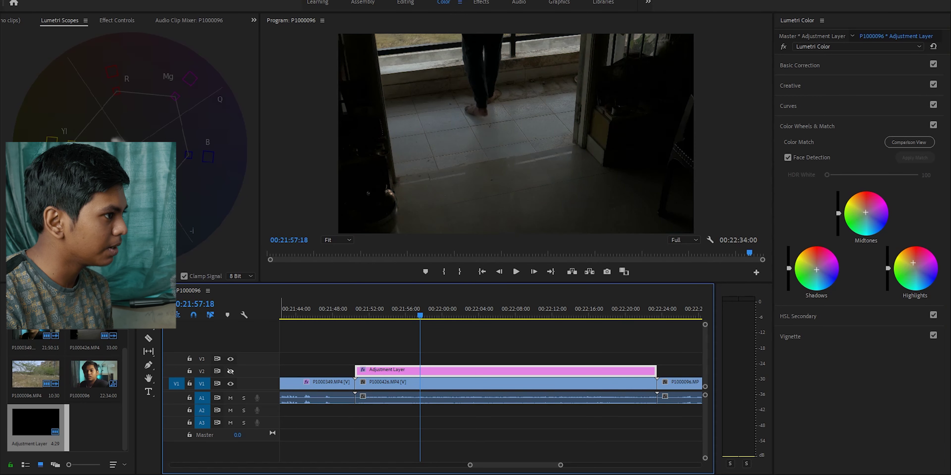
pyautogui.click(230, 372)
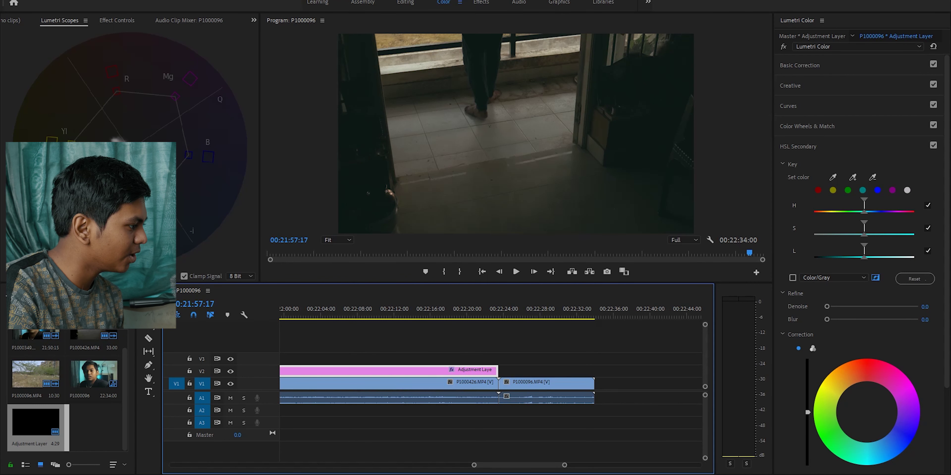
# Step: Place an adjustment layer on V2 over the P1000096.MP4 clip at the sequence's end and scale that clip to the frame size
pyautogui.moveTo(36, 423); pyautogui.dragTo(595, 371)
pyautogui.click(545, 312)
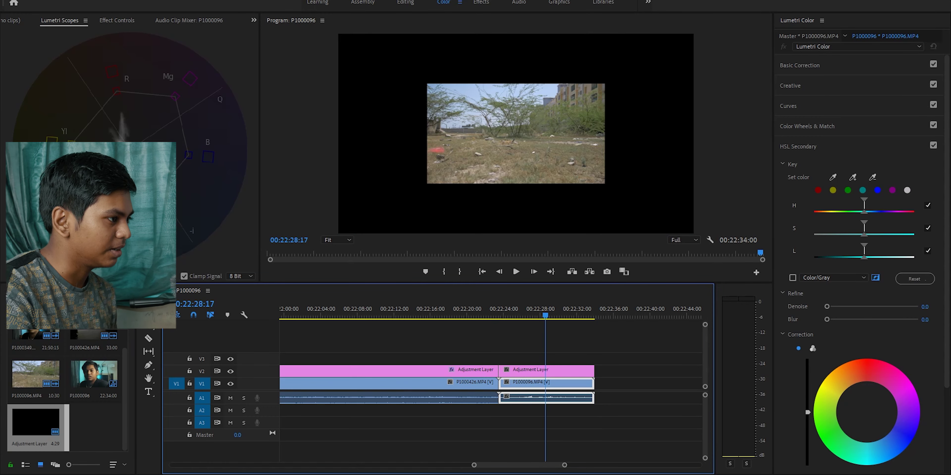
pyautogui.rightClick(547, 371)
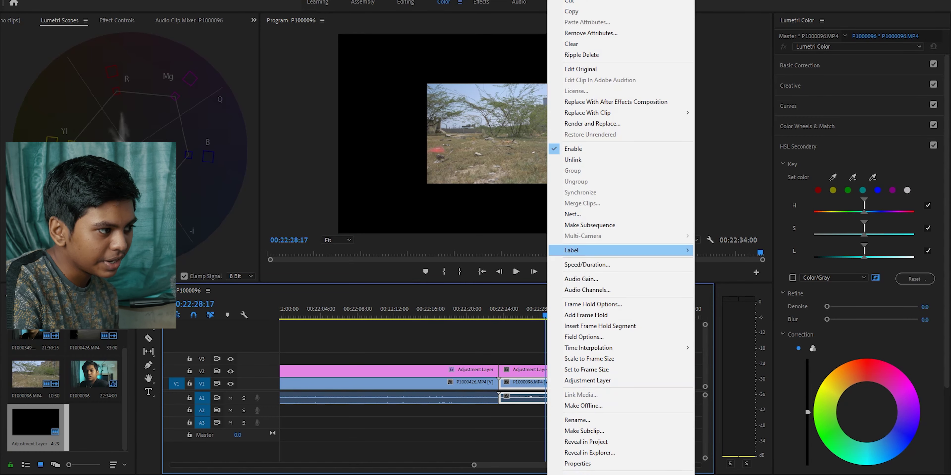
pyautogui.click(589, 359)
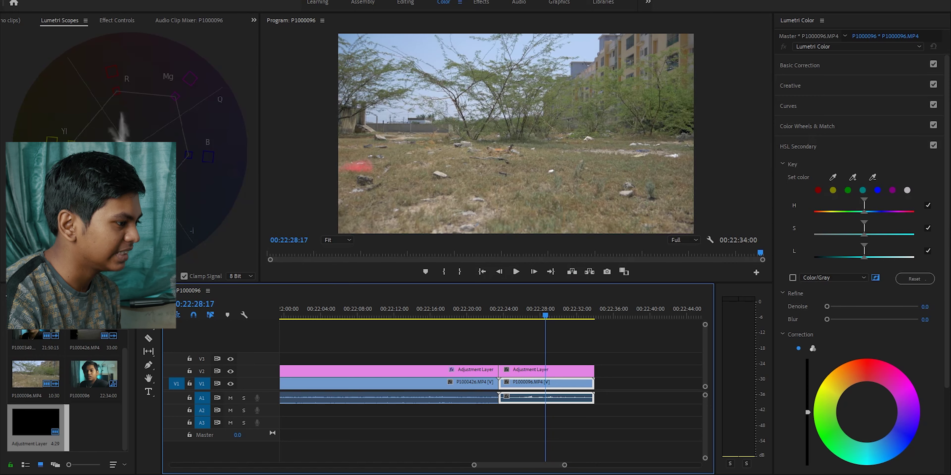
# Step: Give the new adjustment layer a white RGB S-curve with deeper shadows, brighter highlights, a lifted black point and a lowered white point
pyautogui.click(565, 371)
pyautogui.click(800, 65)
pyautogui.click(789, 106)
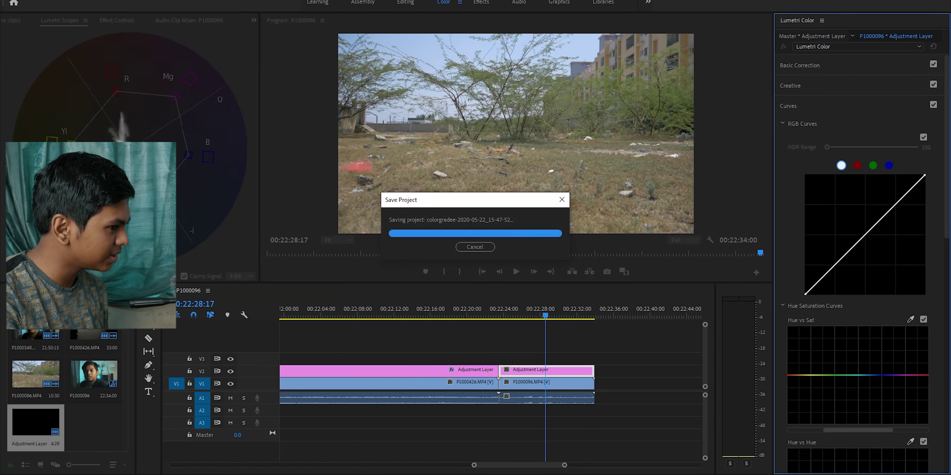
pyautogui.moveTo(832, 268); pyautogui.dragTo(832, 275)
pyautogui.moveTo(886, 216); pyautogui.dragTo(887, 201)
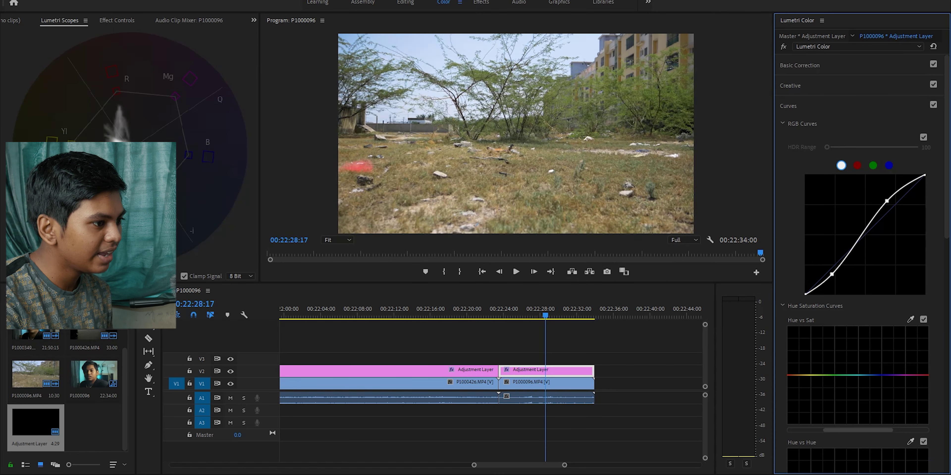
pyautogui.moveTo(806, 294); pyautogui.dragTo(805, 286)
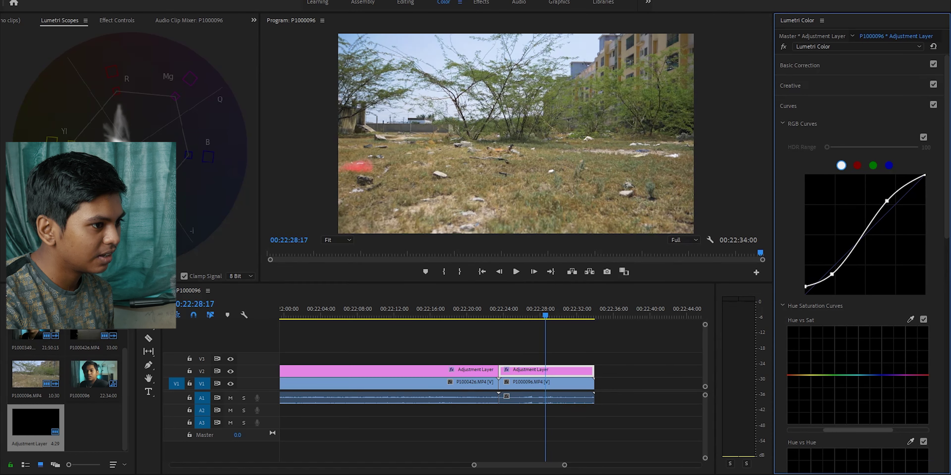
pyautogui.moveTo(925, 175); pyautogui.dragTo(924, 180)
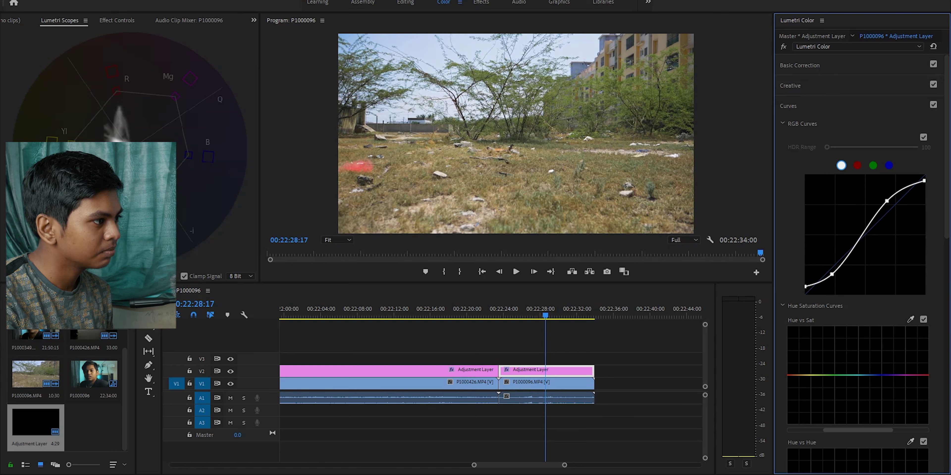
# Step: Add anchor points to the Hue vs Hue curve, then raise its yellow-green range and slightly raise its blue range
pyautogui.scroll(-5, 910, 180)
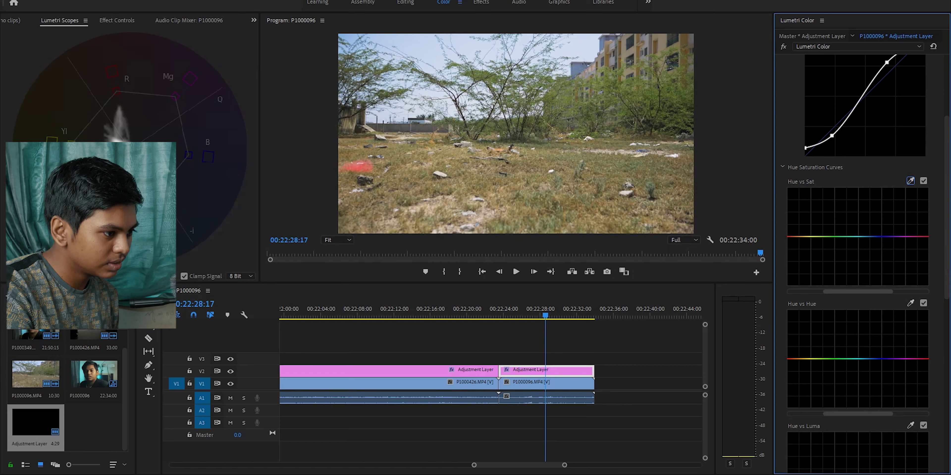
pyautogui.click(799, 359)
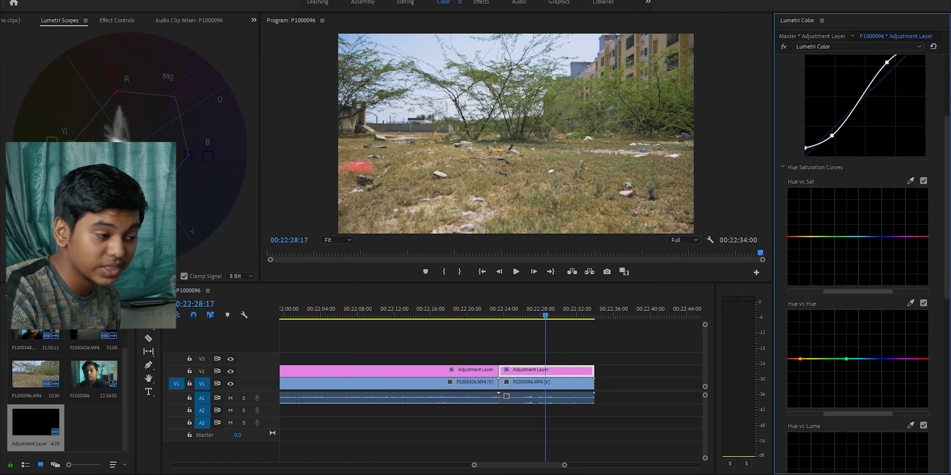
pyautogui.moveTo(822, 359); pyautogui.dragTo(823, 351)
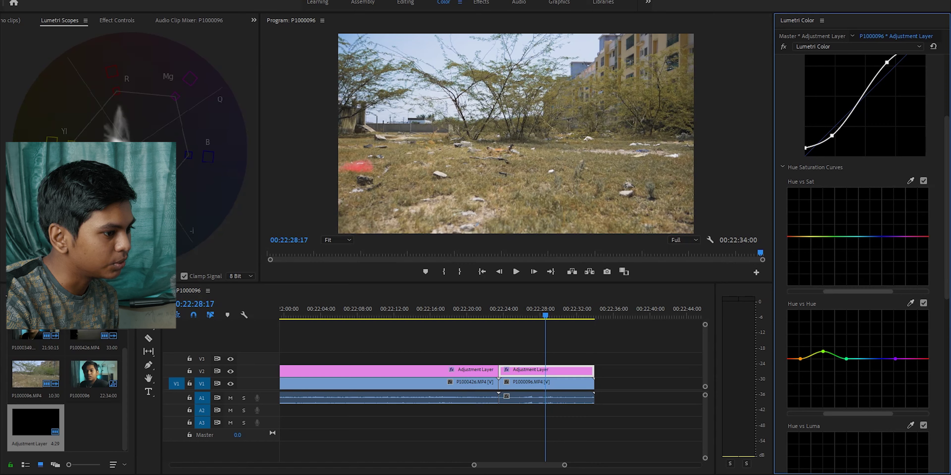
pyautogui.moveTo(895, 359); pyautogui.dragTo(873, 354)
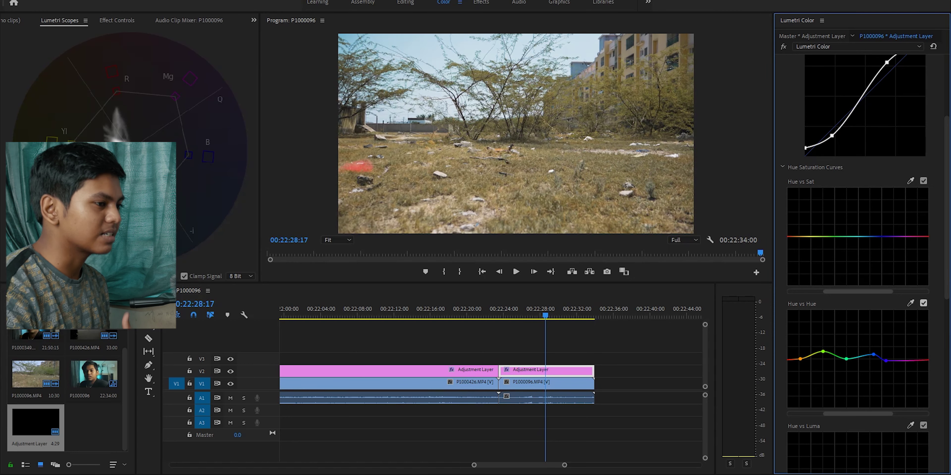
# Step: Pull the red curve down in the highlights with its middle anchored, and close the Curves section
pyautogui.scroll(3, 864, 237)
pyautogui.click(857, 116)
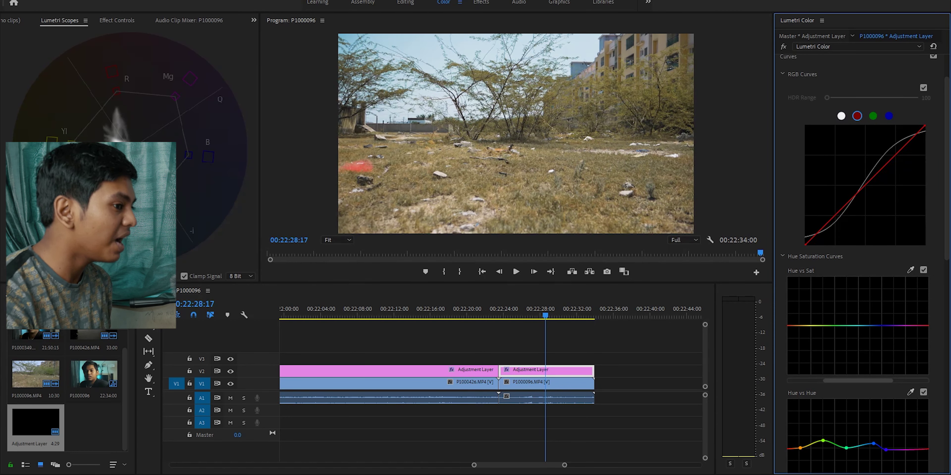
pyautogui.moveTo(895, 155); pyautogui.dragTo(896, 159)
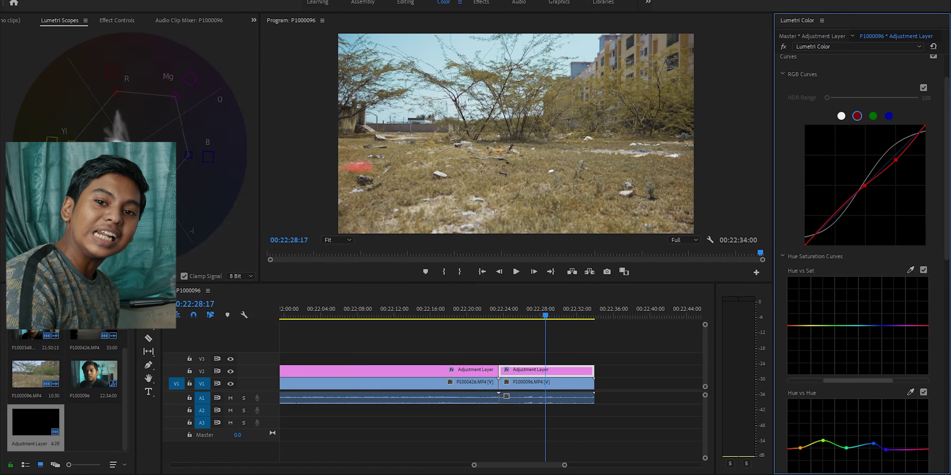
pyautogui.scroll(-2, 910, 211)
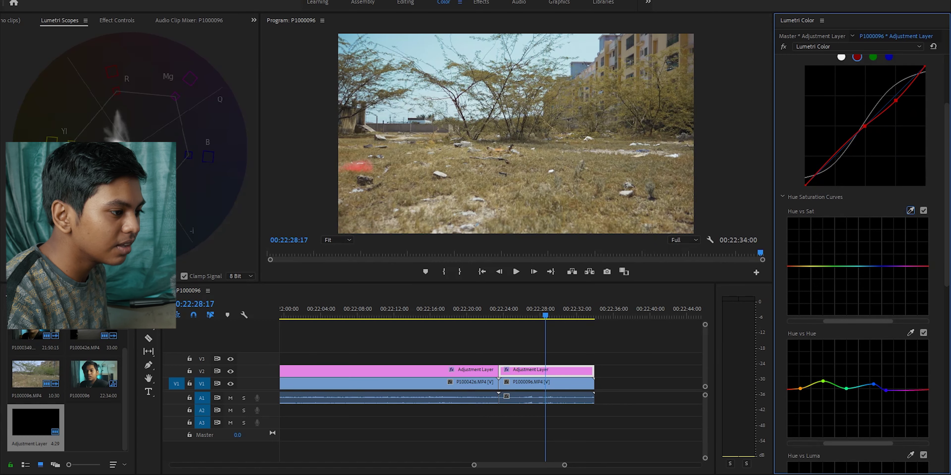
pyautogui.scroll(4, 860, 258)
pyautogui.click(788, 106)
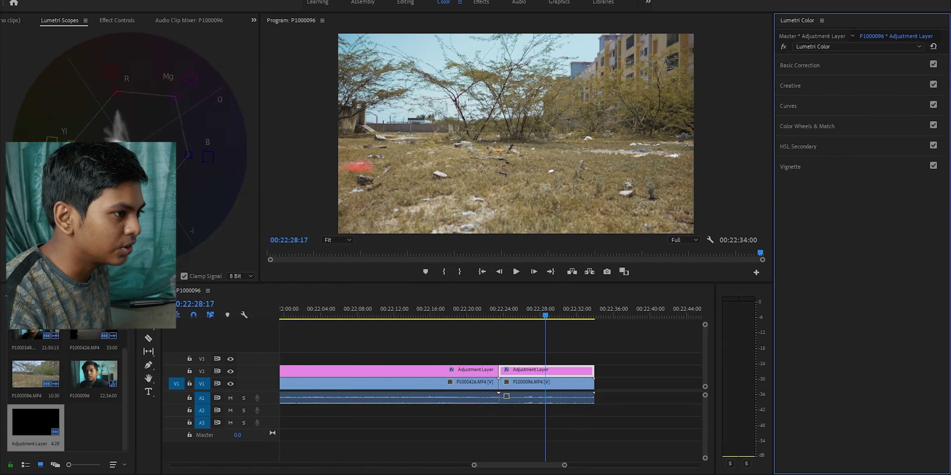
# Step: Expand the Color Wheels & Match section, and compare the P1000096.MP4 shot with and without its grade by hiding and reshowing V2
pyautogui.click(798, 147)
pyautogui.click(807, 126)
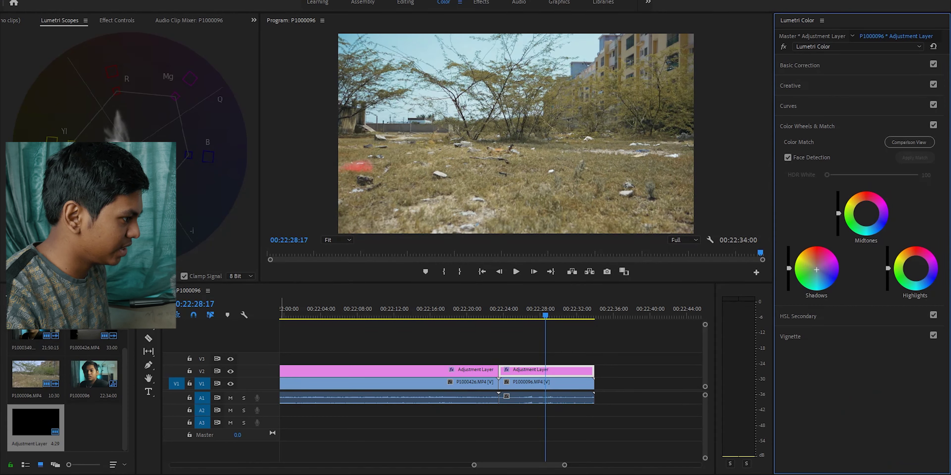
pyautogui.click(231, 372)
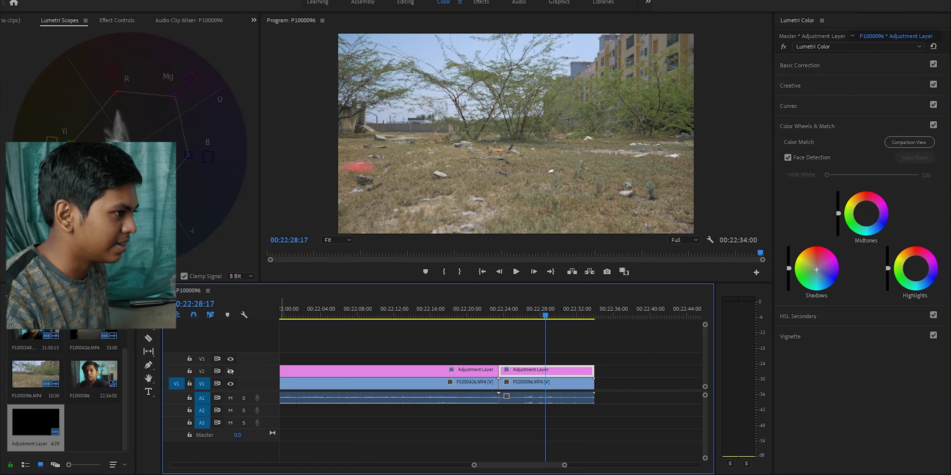
pyautogui.click(231, 372)
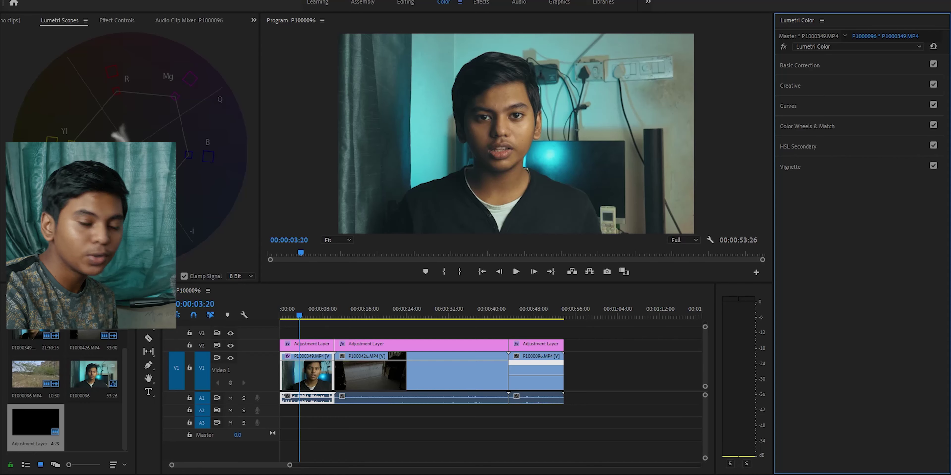
# Step: Compare P1000349.MP4 before and after grading by switching its Lumetri Color effect and the V2 track off and back on
pyautogui.click(784, 47)
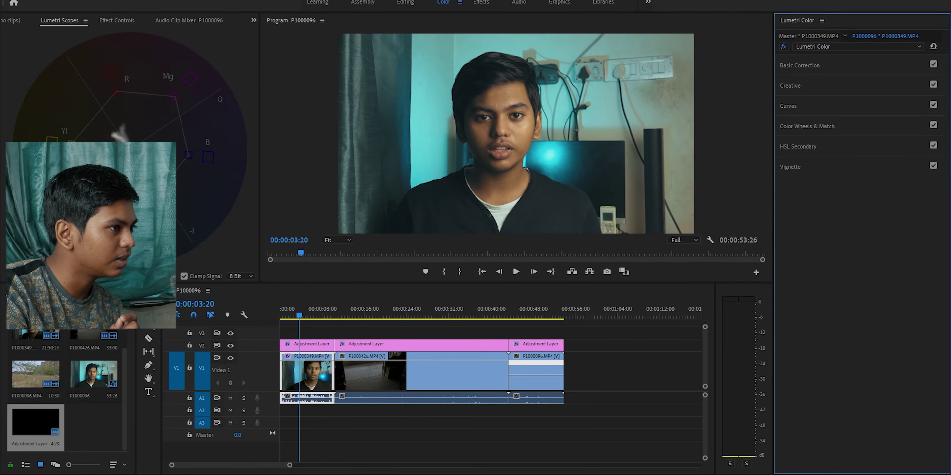
pyautogui.click(230, 346)
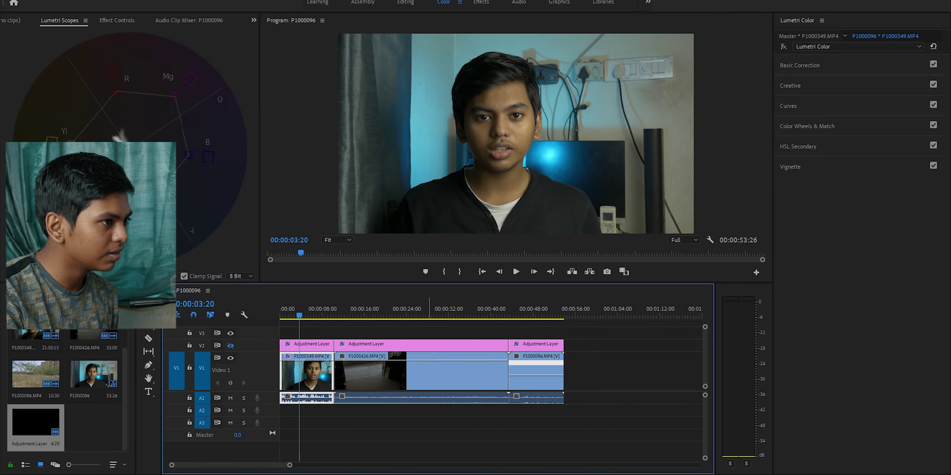
pyautogui.click(783, 46)
pyautogui.click(230, 346)
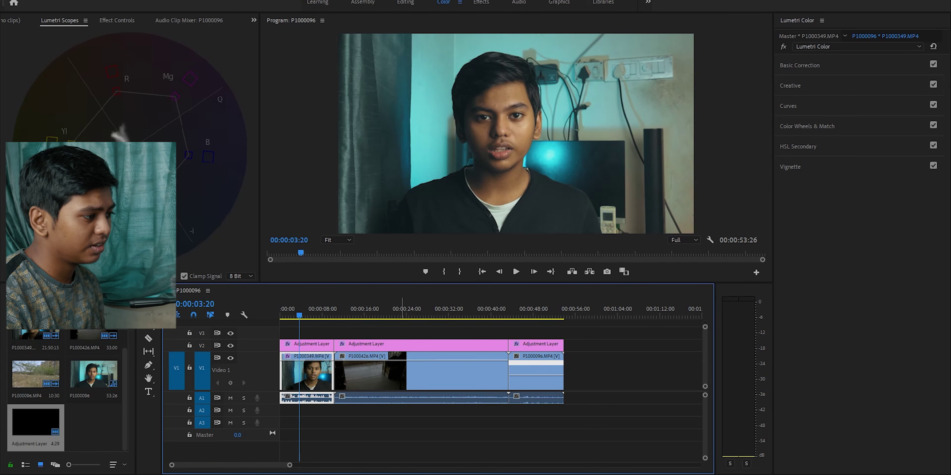
# Step: Compare the ungraded and graded looks of P1000426.MP4 and P1000096.MP4 by toggling V2's visibility over each clip, leaving the track visible
pyautogui.moveTo(358, 316); pyautogui.dragTo(365, 316)
pyautogui.click(230, 345)
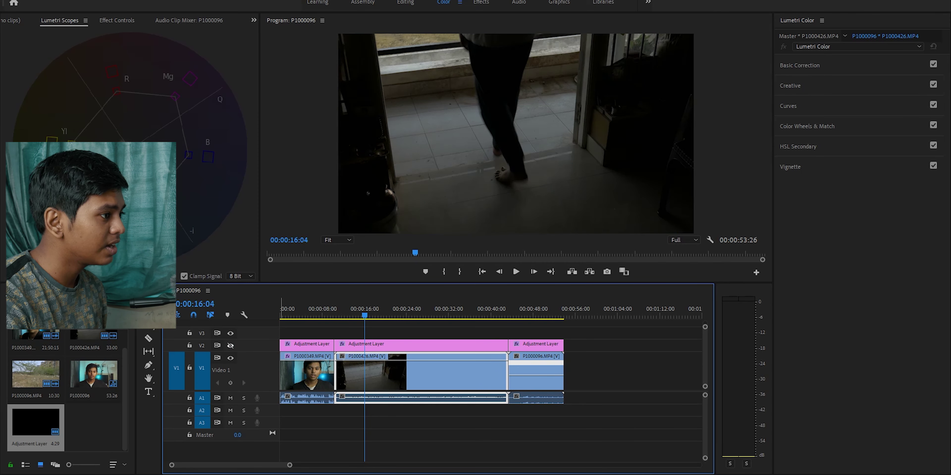
pyautogui.click(230, 345)
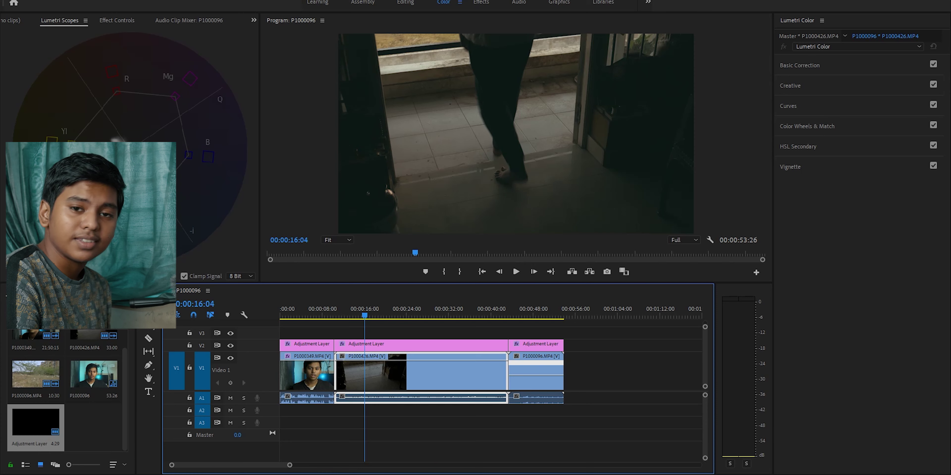
pyautogui.moveTo(523, 315); pyautogui.dragTo(522, 316)
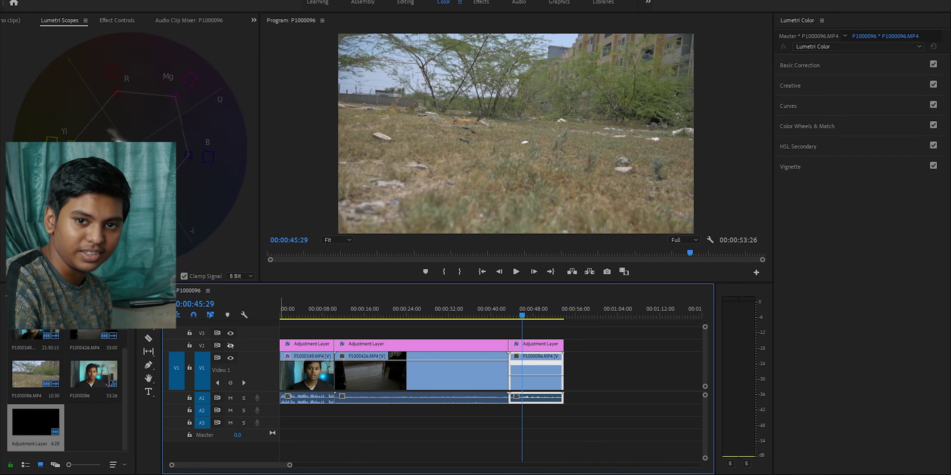
pyautogui.click(230, 345)
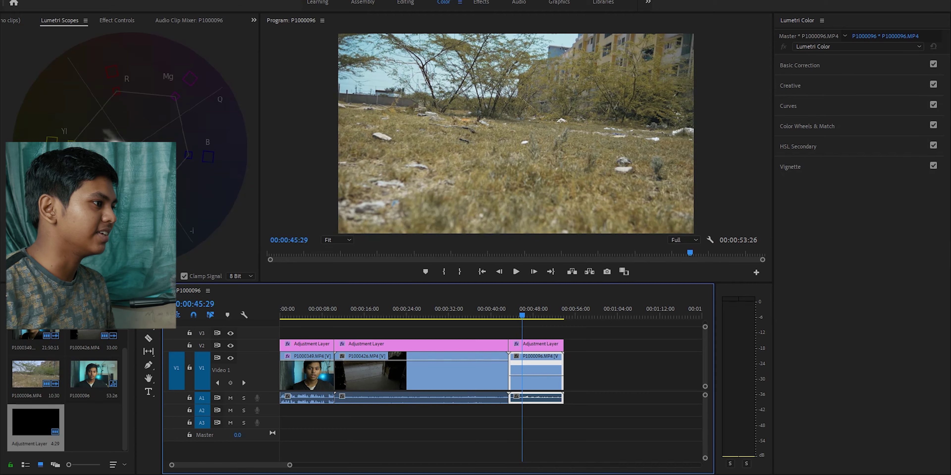